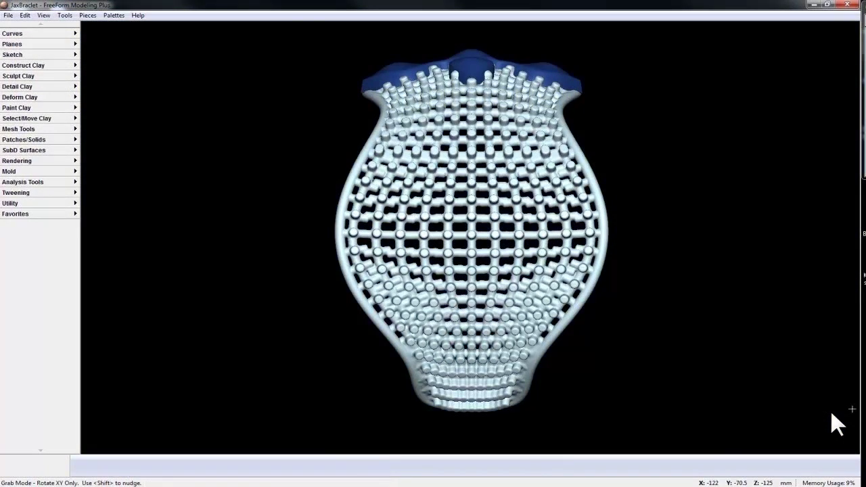
{"action": "middle_click_drag", "start_coordinate": [851, 409], "coordinate": [401, 408]}
{"action": "left_click_drag", "start_coordinate": [401, 409], "coordinate": [131, 408]}
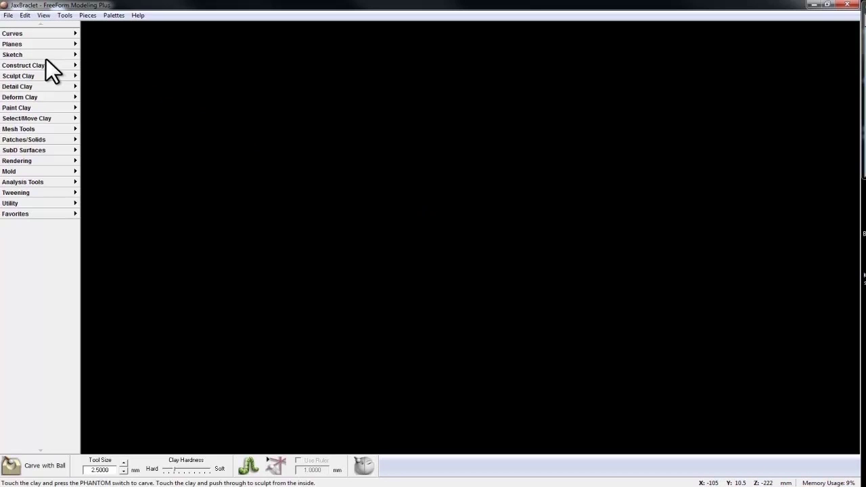
- Start the Pattern Piece tool and show the Side and Top patches using the Object List
{"action": "left_click", "coordinate": [31, 65]}
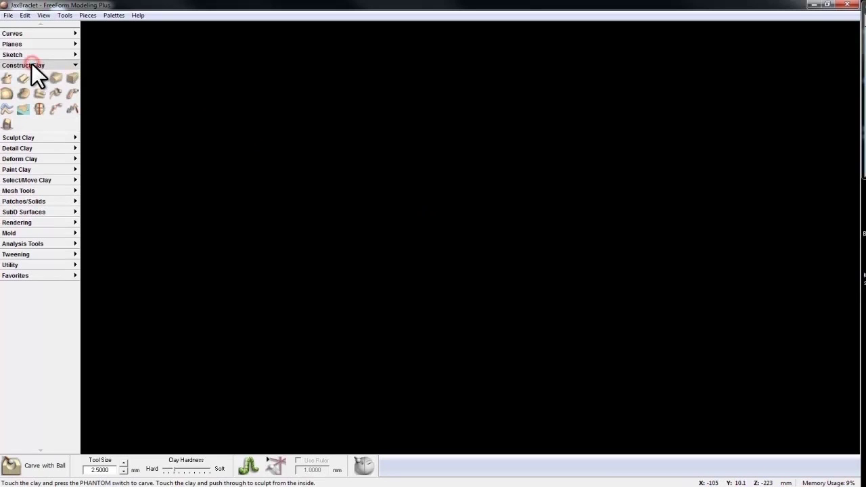
{"action": "left_click", "coordinate": [54, 108]}
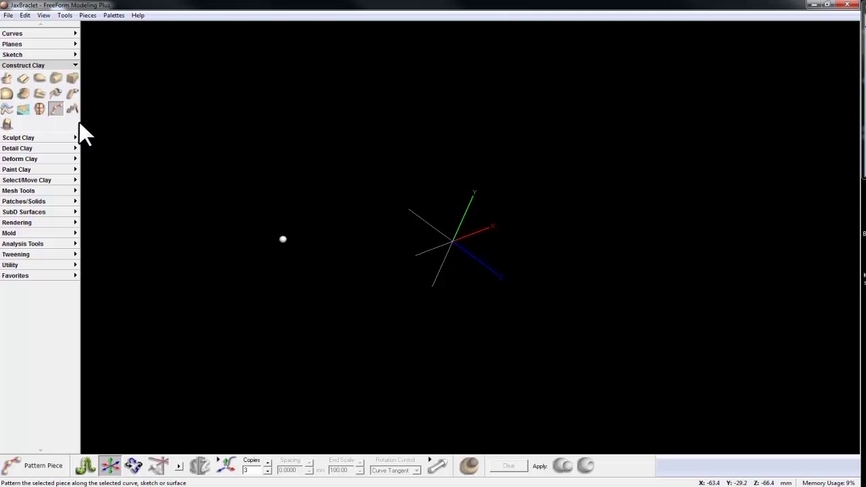
{"action": "key", "text": "o"}
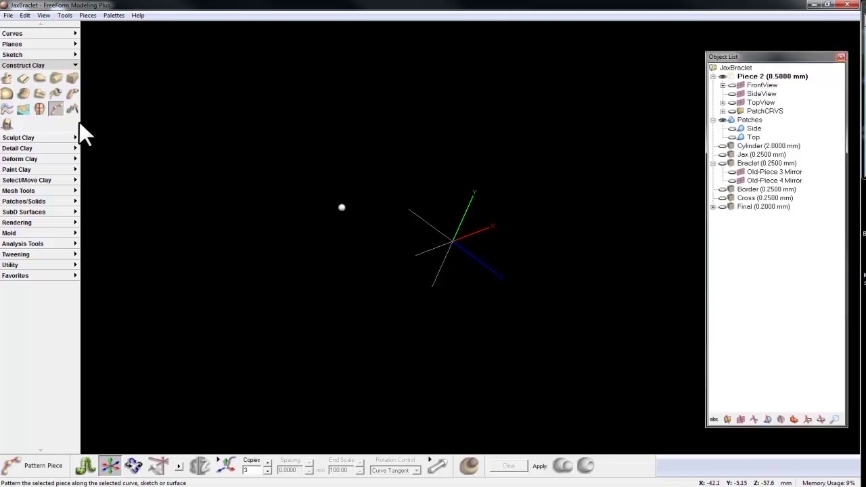
{"action": "left_click", "coordinate": [732, 128]}
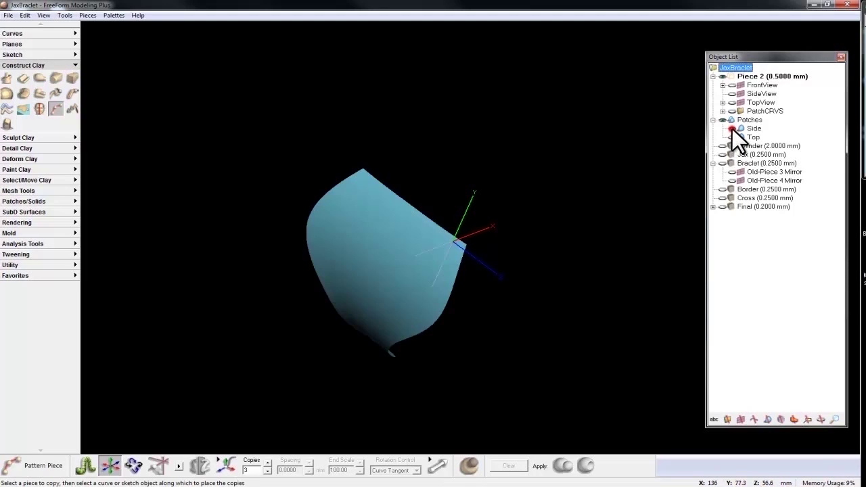
{"action": "left_click", "coordinate": [732, 137]}
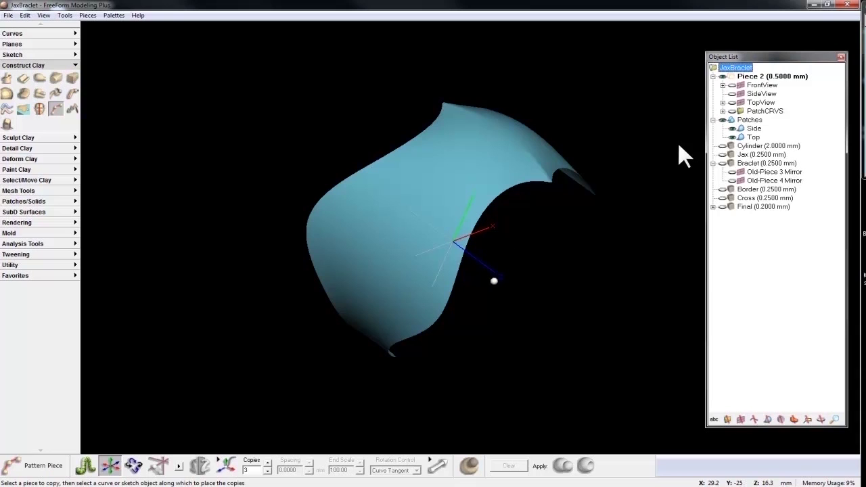
{"action": "key", "text": "space"}
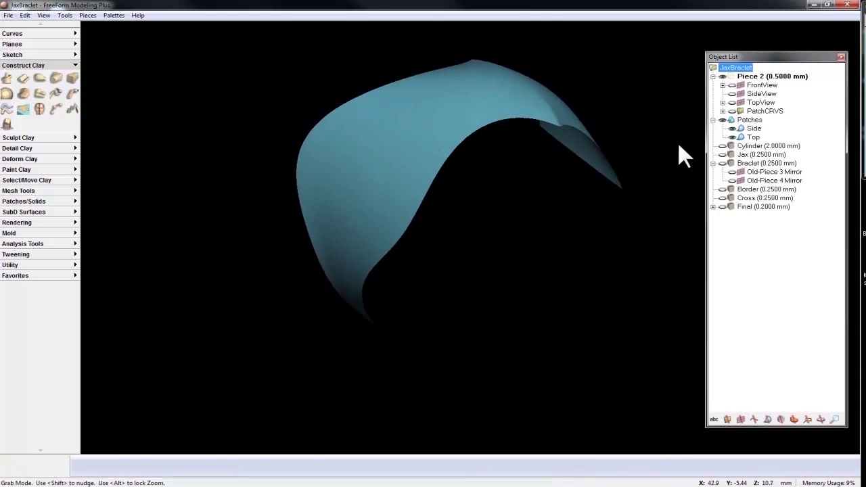
- Show the Jax piece and select it for patterning on the Side patch
{"action": "left_click", "coordinate": [723, 154]}
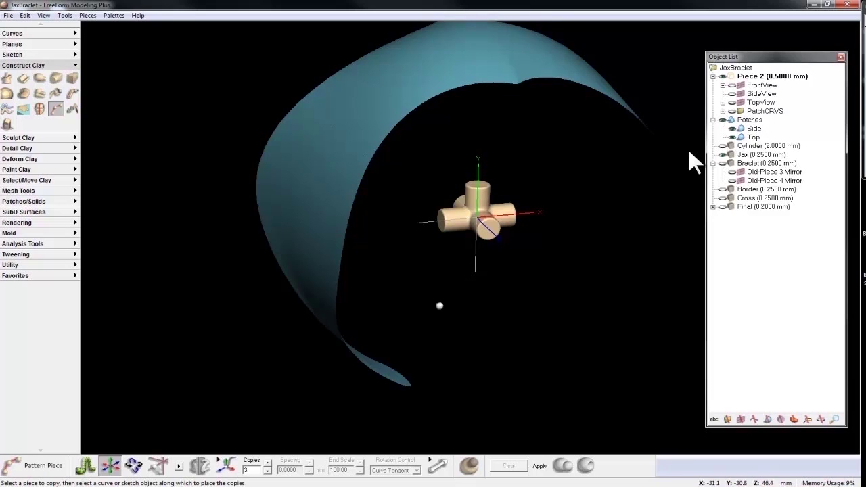
{"action": "left_click", "coordinate": [470, 223]}
{"action": "left_click", "coordinate": [464, 216]}
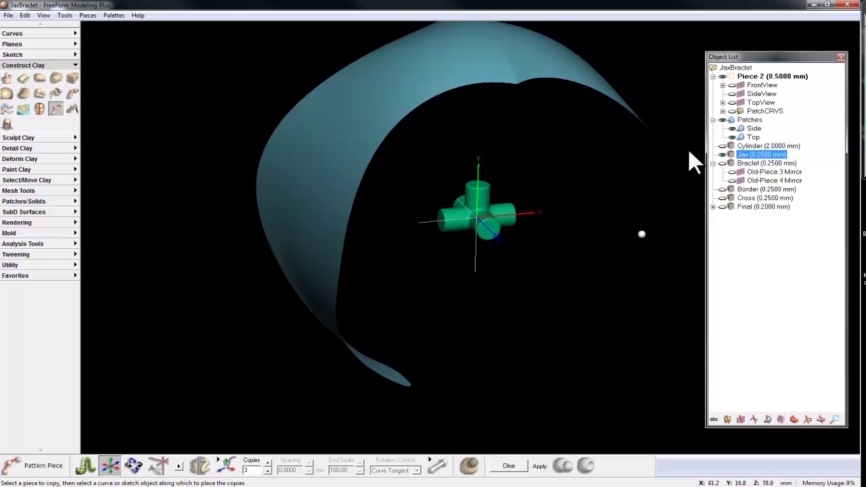
{"action": "left_click", "coordinate": [753, 128]}
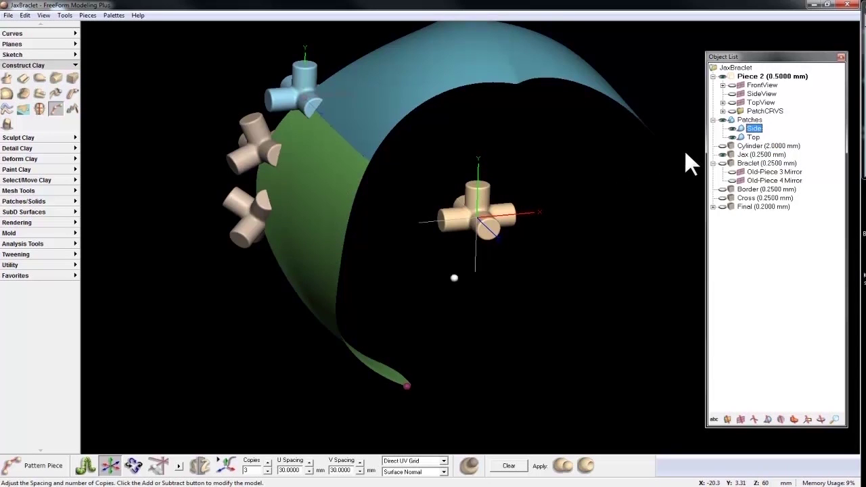
- Clear the snap of the patterned Jax copies, and snap their origin back to the Side patch's start point
{"action": "key", "text": "space"}
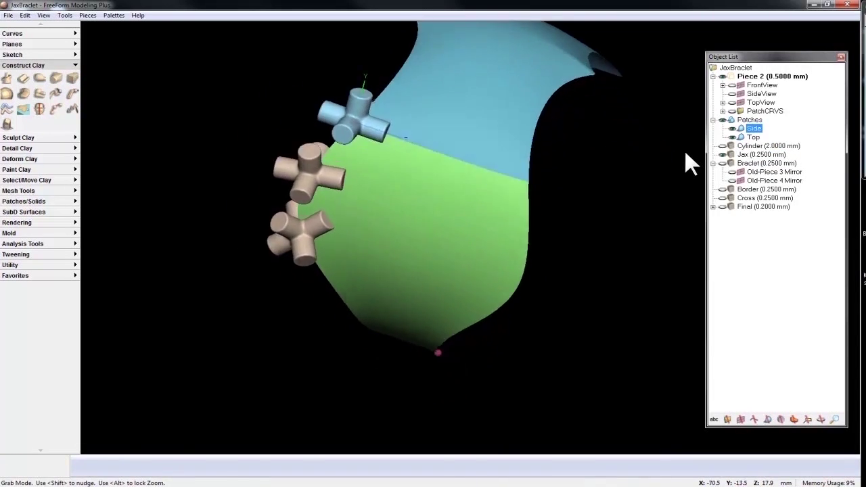
{"action": "key", "text": "space"}
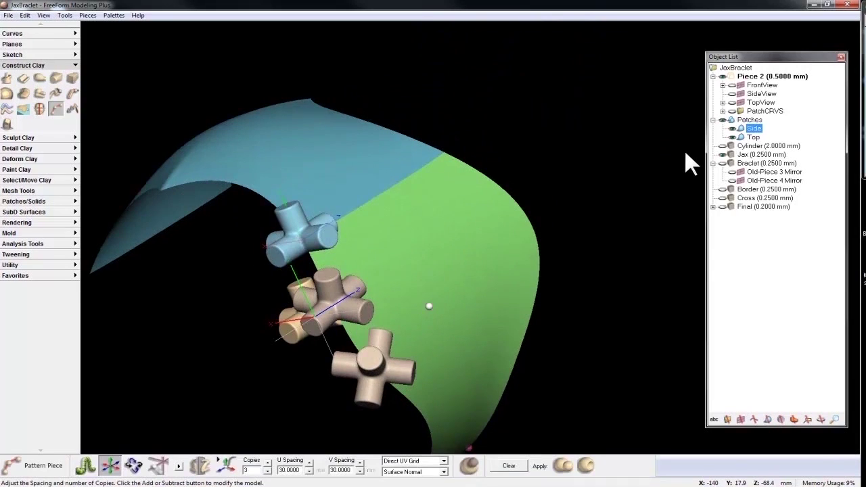
{"action": "key", "text": "space"}
{"action": "key", "text": "space"}
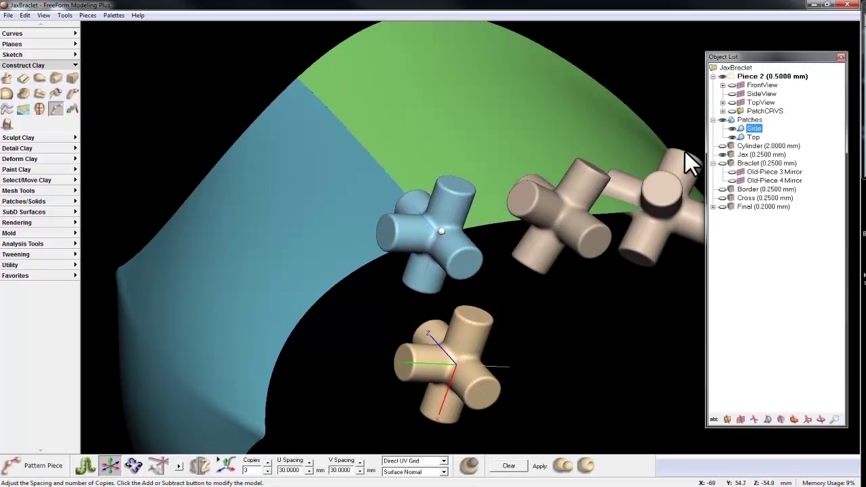
{"action": "left_click", "coordinate": [229, 462]}
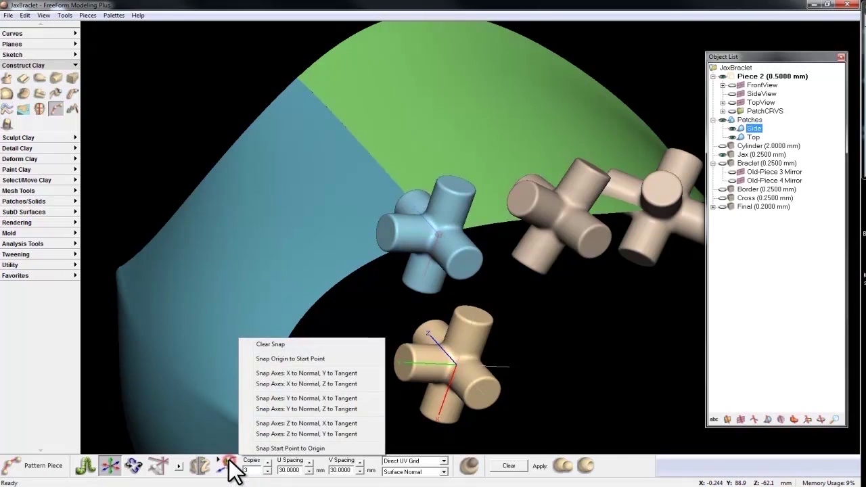
{"action": "left_click", "coordinate": [275, 343]}
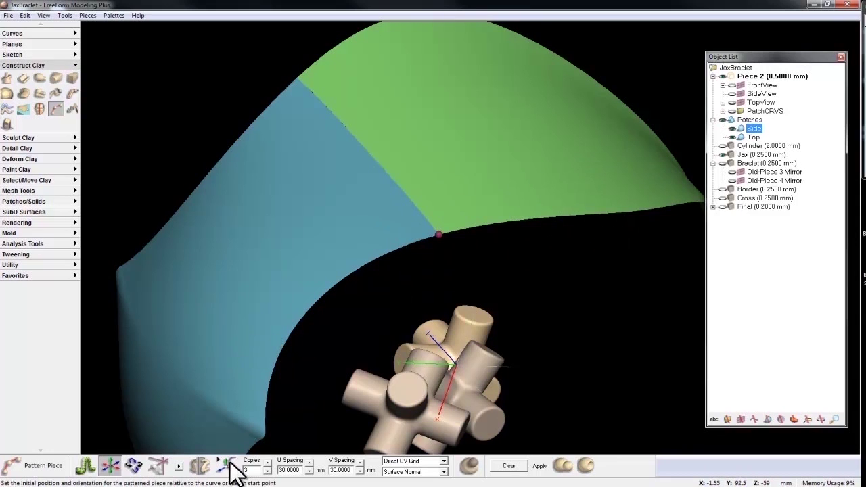
{"action": "left_click", "coordinate": [229, 464]}
{"action": "left_click", "coordinate": [271, 359]}
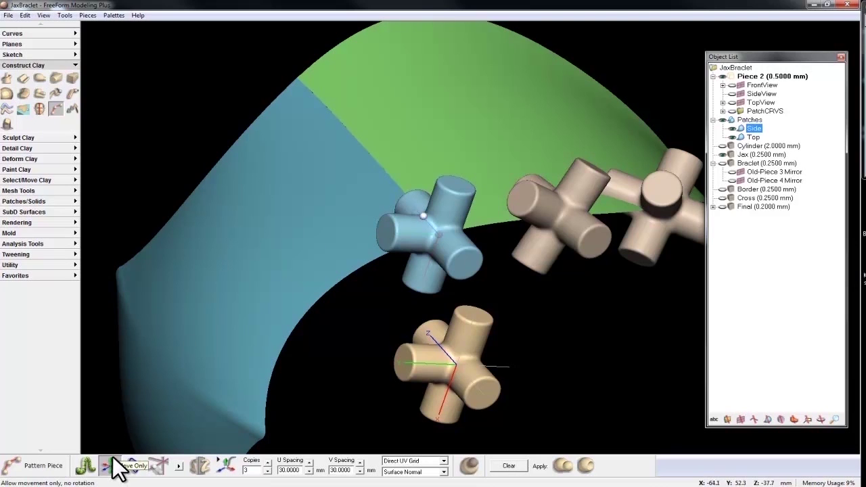
- Move the first Jax copy off the patch corner without rotating it, and restore it with Snap Origin to Start Point
{"action": "left_click_drag", "start_coordinate": [431, 240], "coordinate": [422, 195]}
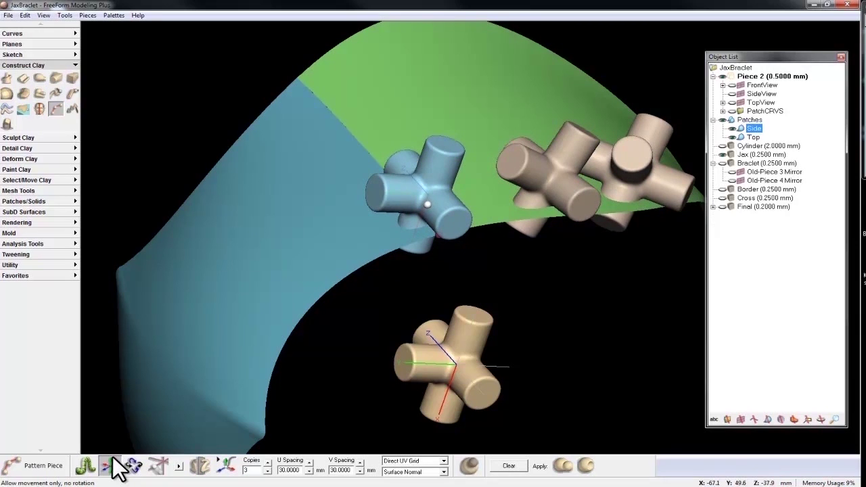
{"action": "left_click", "coordinate": [226, 467]}
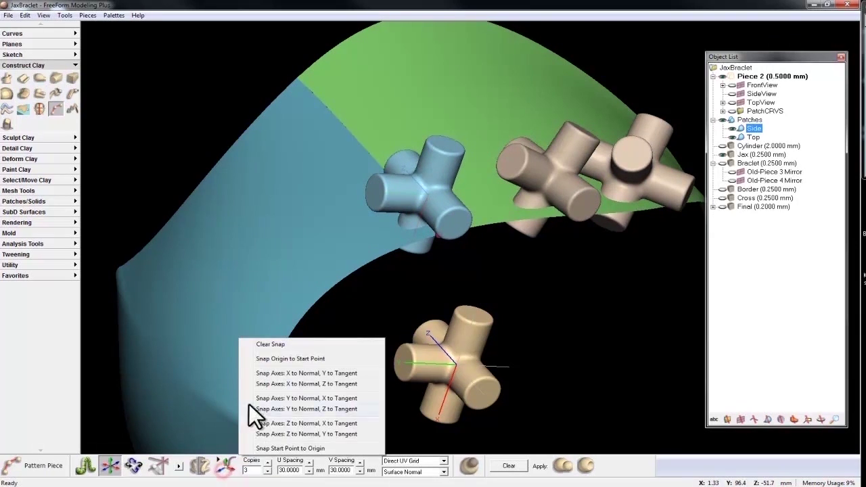
{"action": "left_click", "coordinate": [290, 358]}
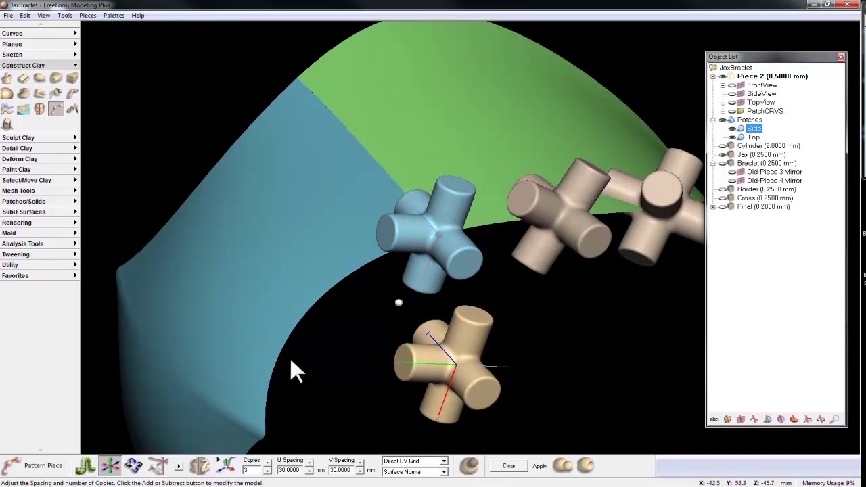
- Rotate the first Jax copy freely with rotation-only positioning, and snap its origin to the patch's start point
{"action": "left_click", "coordinate": [135, 466]}
{"action": "left_click_drag", "start_coordinate": [352, 260], "coordinate": [314, 190]}
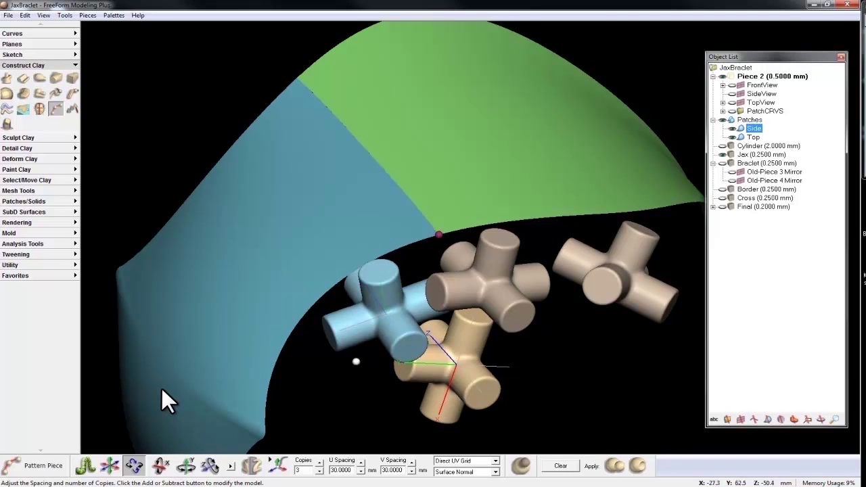
{"action": "right_click", "coordinate": [292, 337]}
{"action": "left_click", "coordinate": [336, 354]}
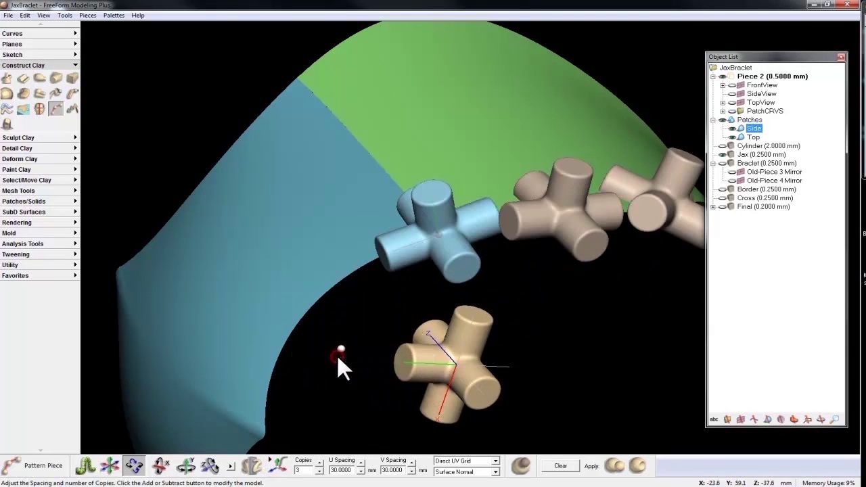
- Release the rotation-only constraint, and freely shift and tilt the first Jax copy near the start point
{"action": "left_click", "coordinate": [139, 465]}
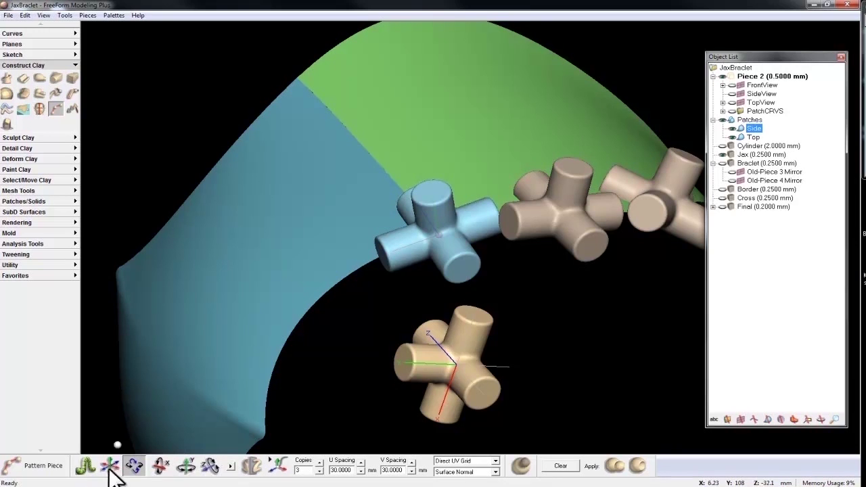
{"action": "left_click", "coordinate": [134, 467]}
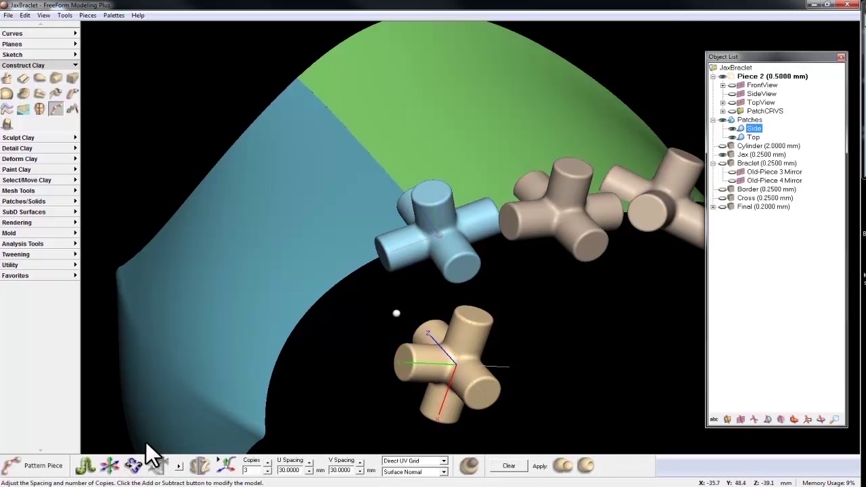
{"action": "left_click_drag", "start_coordinate": [399, 335], "coordinate": [381, 325]}
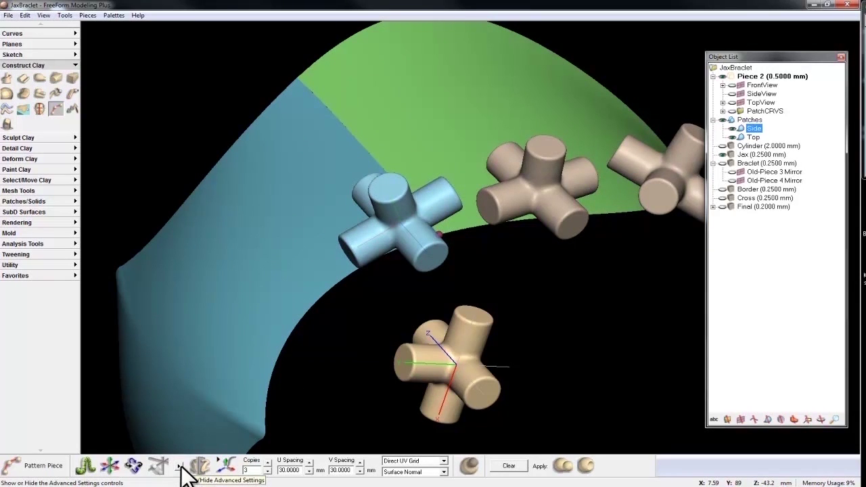
- Set the patterned piece's Scale Factor to 0.4 in the Position by Value settings
{"action": "left_click", "coordinate": [180, 466]}
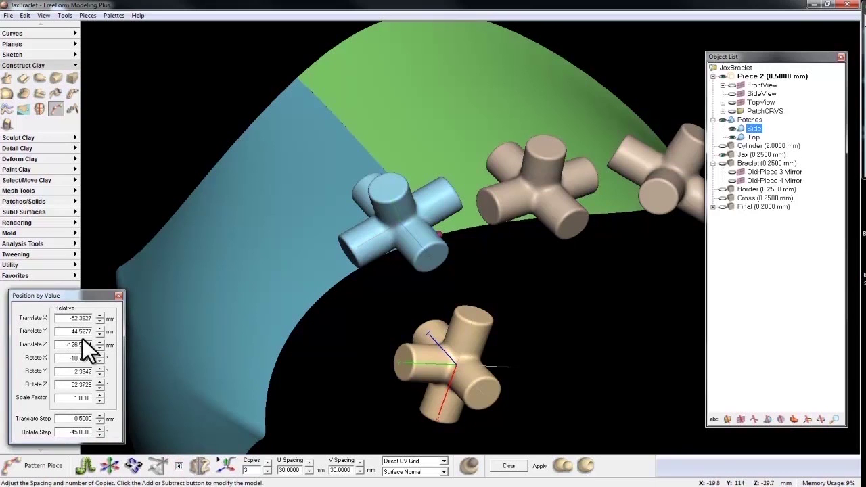
{"action": "left_click_drag", "start_coordinate": [32, 294], "coordinate": [71, 275]}
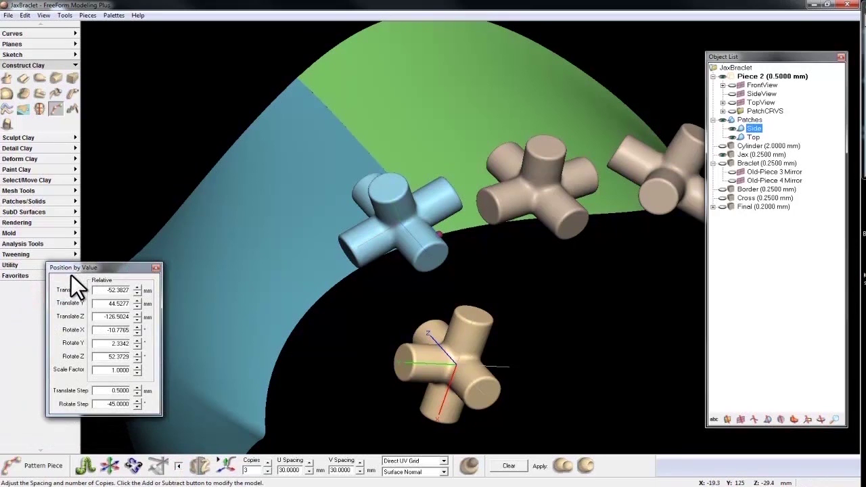
{"action": "left_click", "coordinate": [108, 369]}
{"action": "key", "text": "BackSpace"}
{"action": "type", "text": "0.4"}
{"action": "key", "text": "Return"}
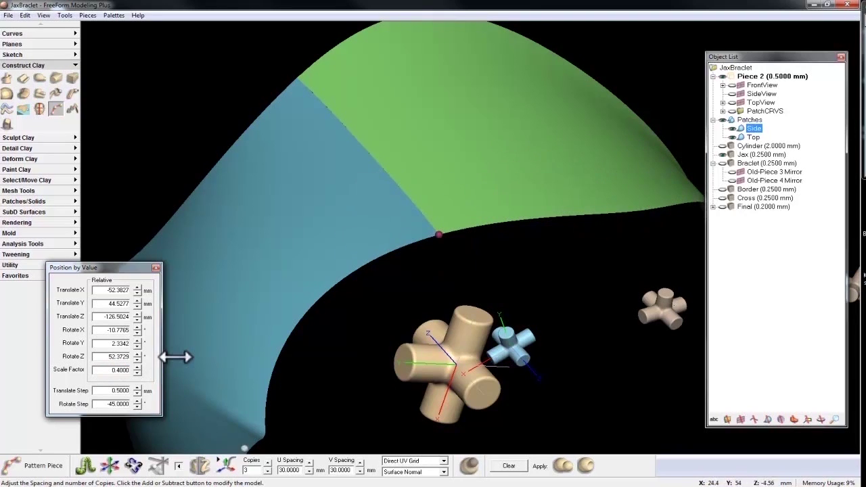
- Snap the scaled copy's origin to the patch's start point and close the Position by Value settings
{"action": "left_click", "coordinate": [227, 465]}
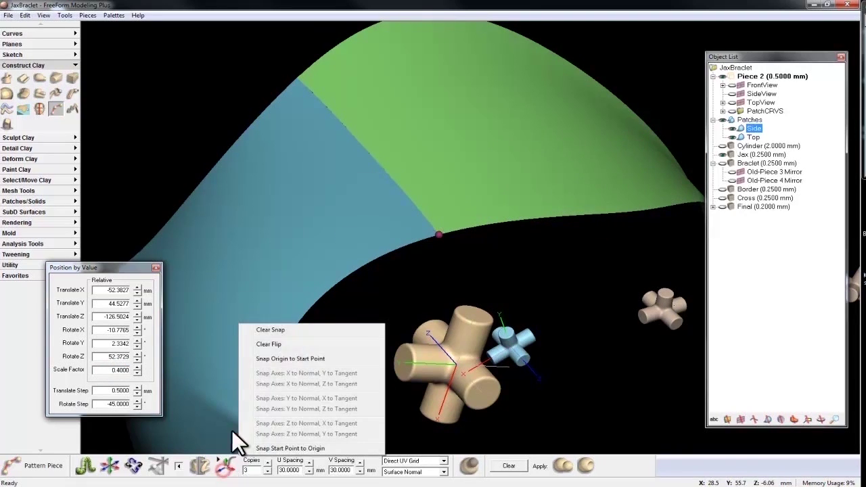
{"action": "left_click", "coordinate": [282, 358]}
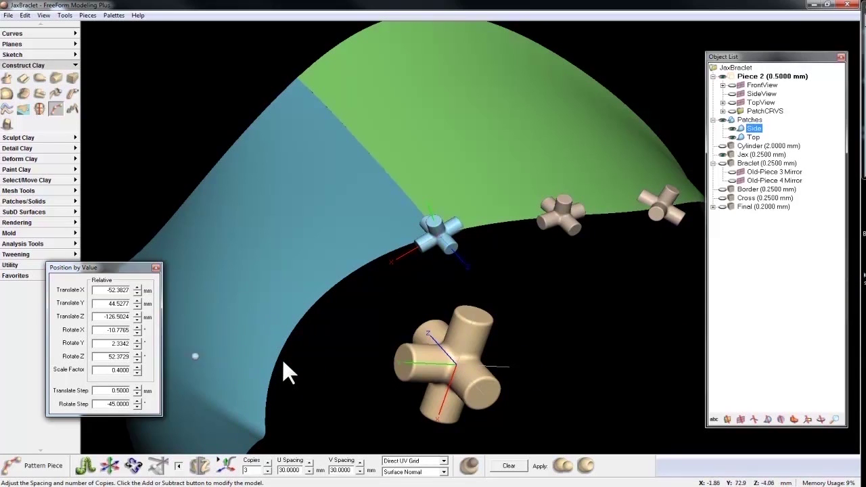
{"action": "left_click", "coordinate": [155, 268]}
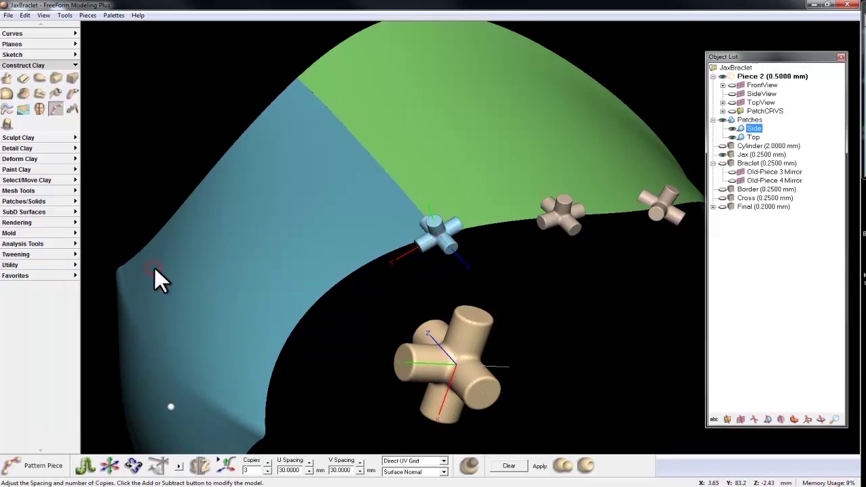
- Cycle the flip orientations of the patterned copies, ending with only the first copy's Z axis reversed
{"action": "left_click", "coordinate": [200, 465]}
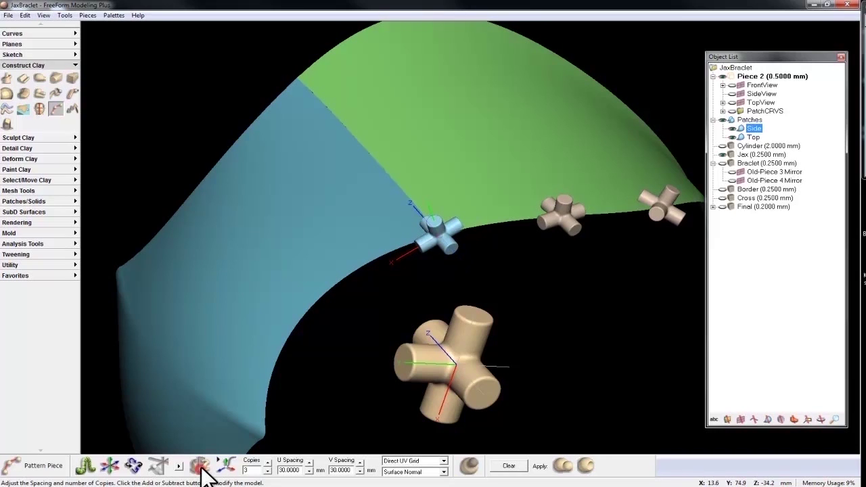
{"action": "left_click", "coordinate": [199, 465]}
{"action": "left_click", "coordinate": [200, 465]}
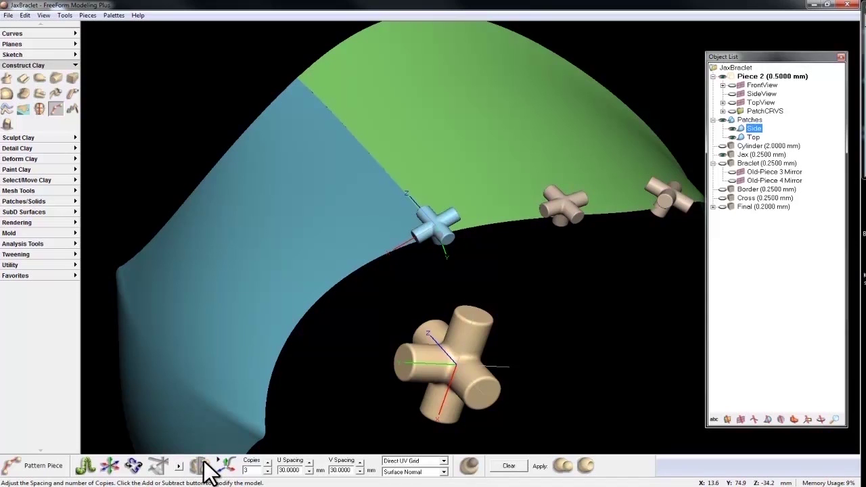
{"action": "left_click", "coordinate": [205, 462]}
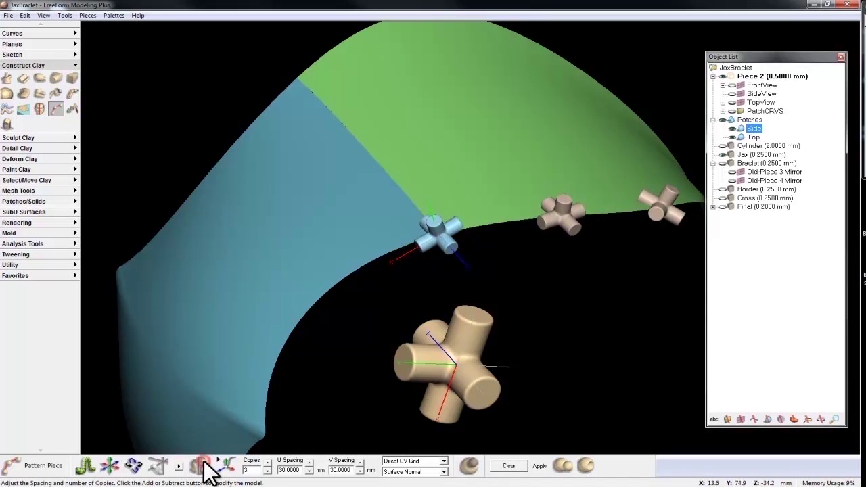
{"action": "left_click", "coordinate": [205, 462]}
{"action": "left_click", "coordinate": [205, 462]}
{"action": "left_click", "coordinate": [205, 462]}
{"action": "left_click", "coordinate": [205, 462]}
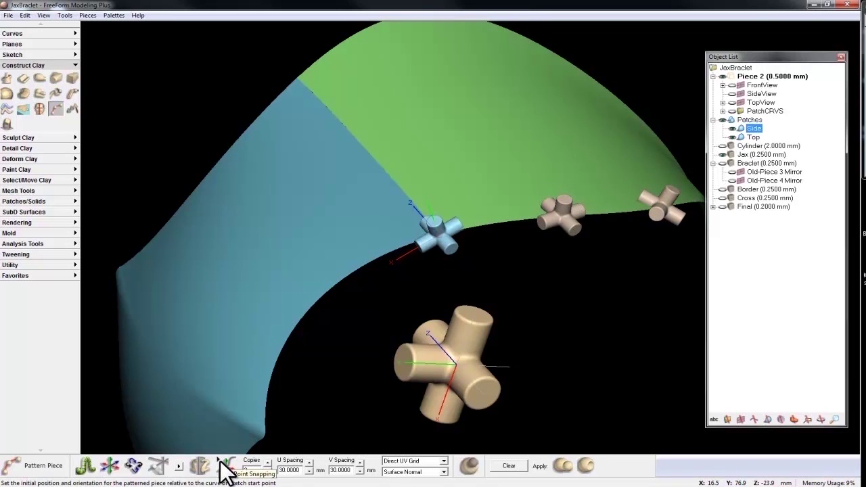
- Try the axis snaps X to Normal, Y to Tangent and X to Normal, Z to Tangent on the patterned copies
{"action": "left_click", "coordinate": [221, 463]}
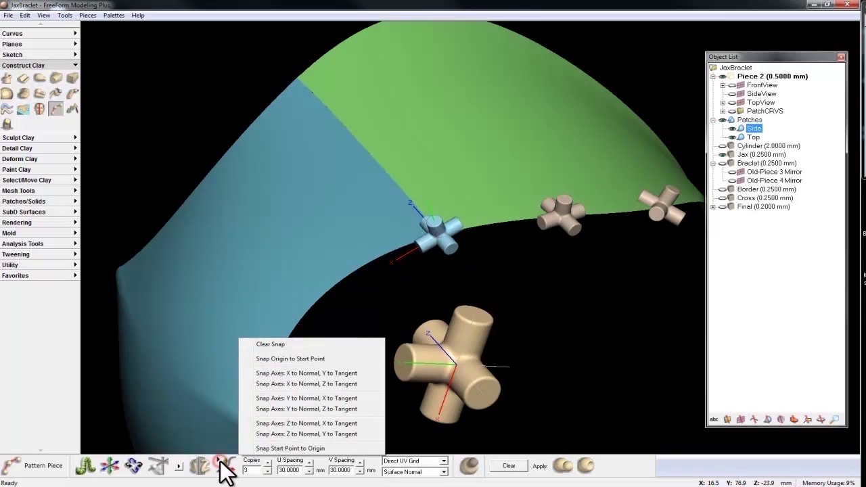
{"action": "left_click", "coordinate": [284, 373]}
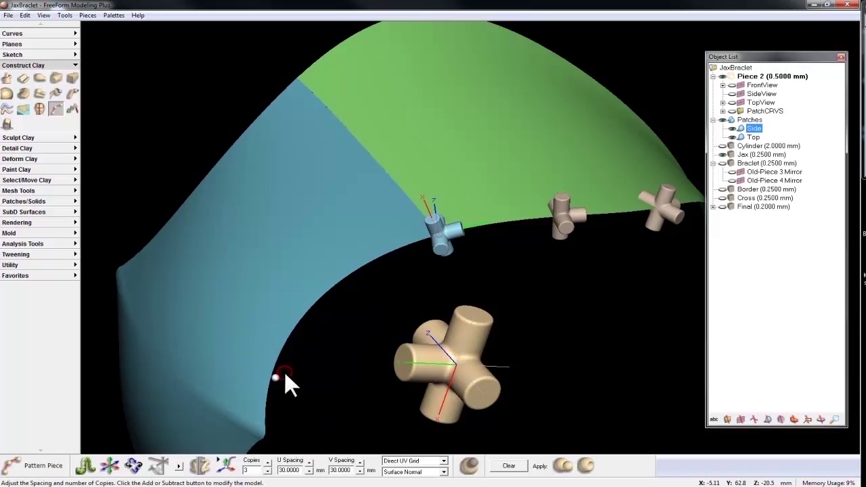
{"action": "left_click", "coordinate": [230, 467]}
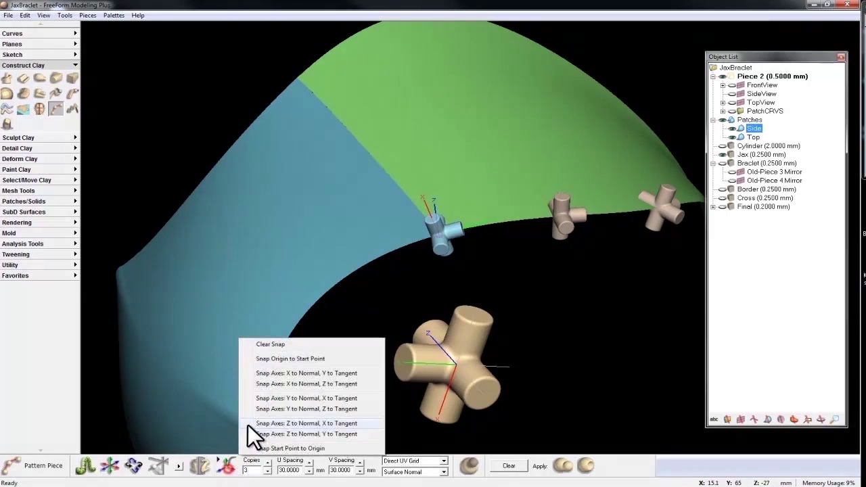
{"action": "left_click", "coordinate": [299, 384]}
- Try the axis snaps Y to Normal with X and with Z to Tangent, and Z to Normal, X to Tangent on the copies
{"action": "left_click", "coordinate": [226, 468]}
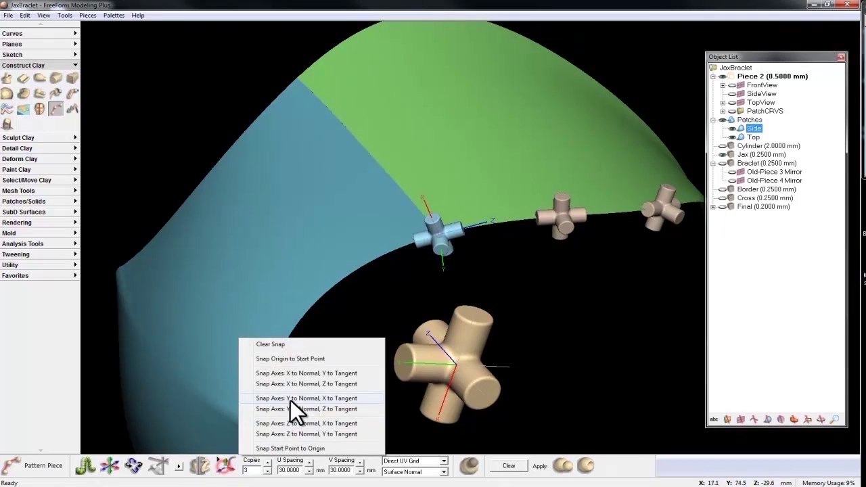
{"action": "left_click", "coordinate": [293, 398]}
{"action": "left_click", "coordinate": [226, 467]}
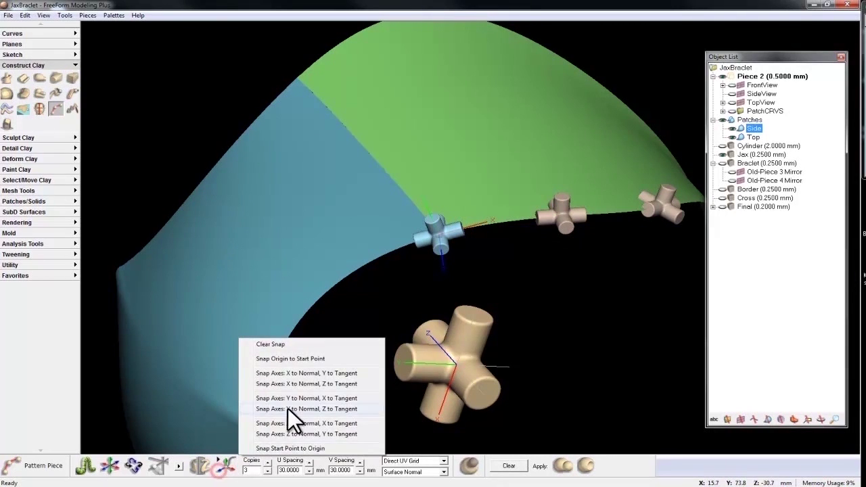
{"action": "left_click", "coordinate": [287, 408]}
{"action": "left_click", "coordinate": [226, 466]}
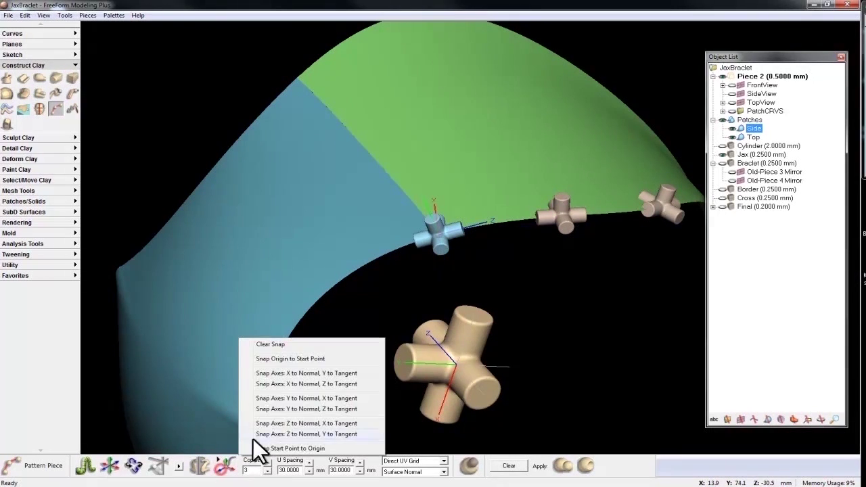
{"action": "left_click", "coordinate": [287, 423]}
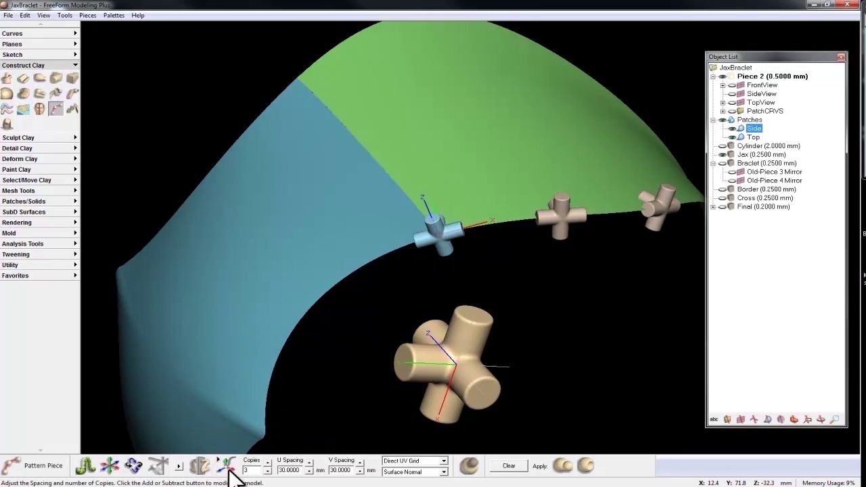
- Snap the patterned piece's axes with Y to Normal and X to Tangent
{"action": "left_click", "coordinate": [226, 466]}
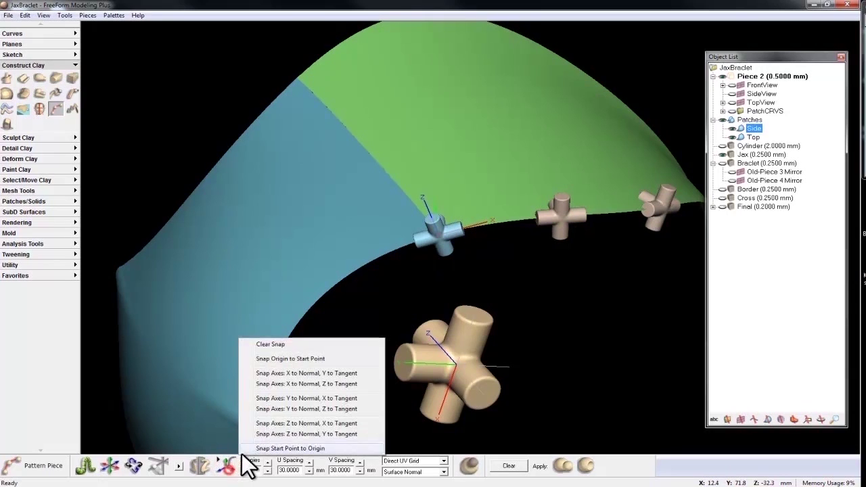
{"action": "left_click", "coordinate": [278, 398]}
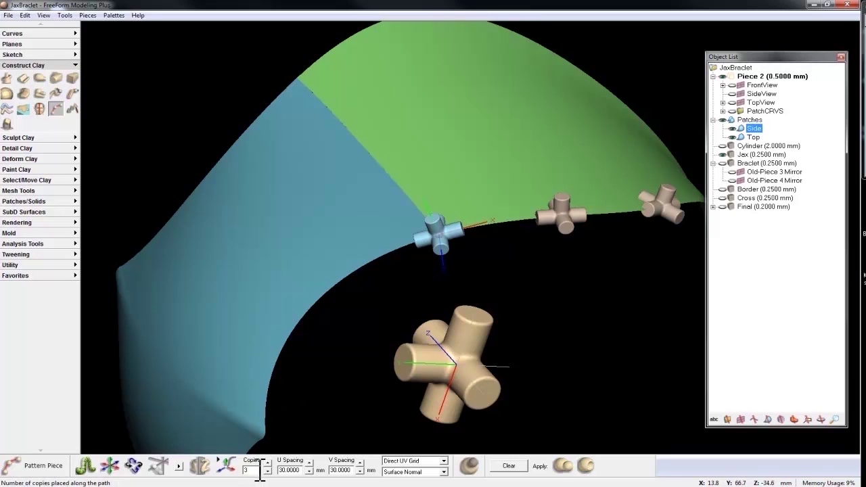
- Set the number of patterned Jax copies to 50
{"action": "double_click", "coordinate": [252, 470]}
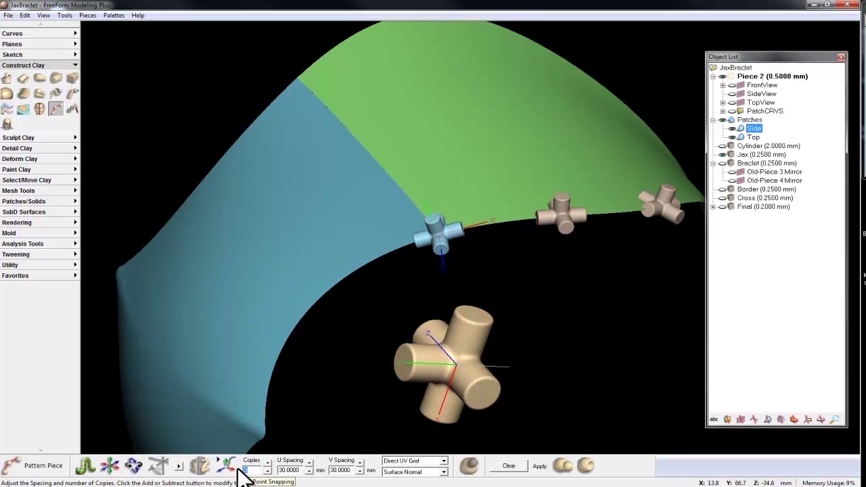
{"action": "type", "text": "50"}
{"action": "key", "text": "Return"}
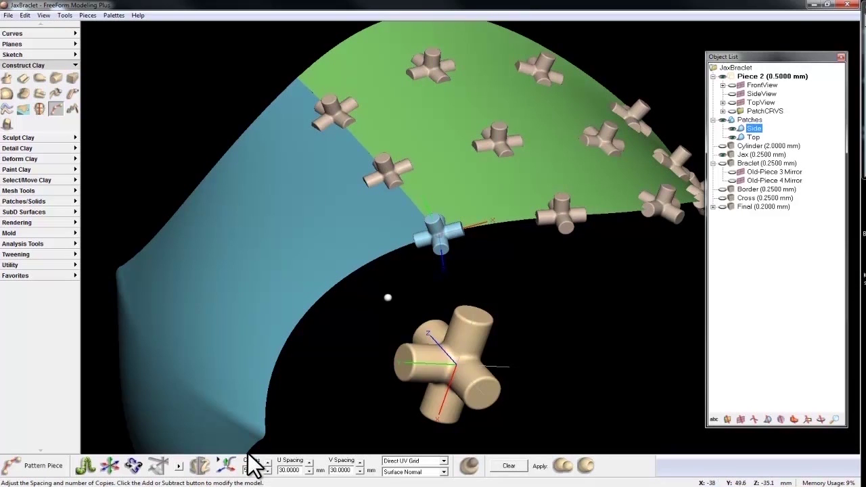
- Set both the U Spacing and the V Spacing of the patterned copies to 4 mm
{"action": "key", "text": "space"}
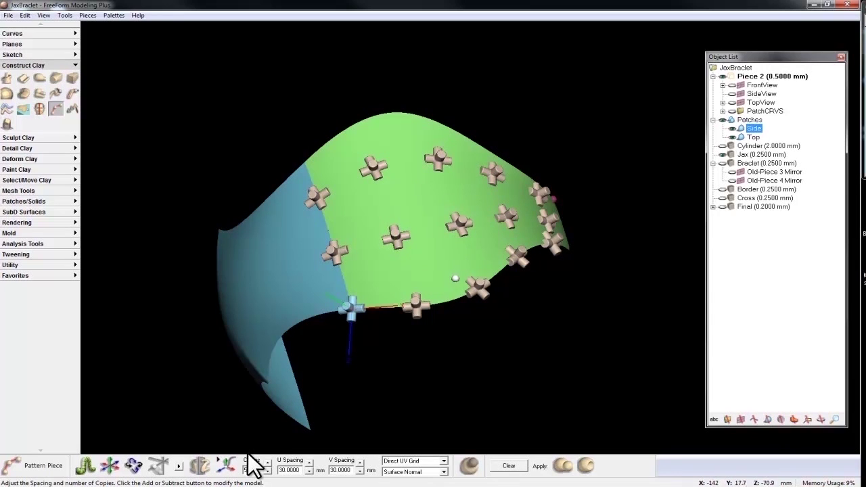
{"action": "key", "text": "v"}
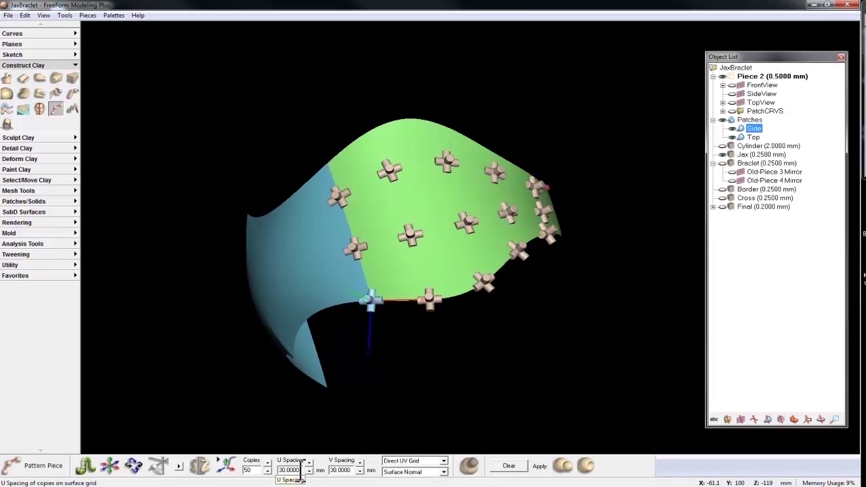
{"action": "left_click_drag", "start_coordinate": [299, 470], "coordinate": [262, 472]}
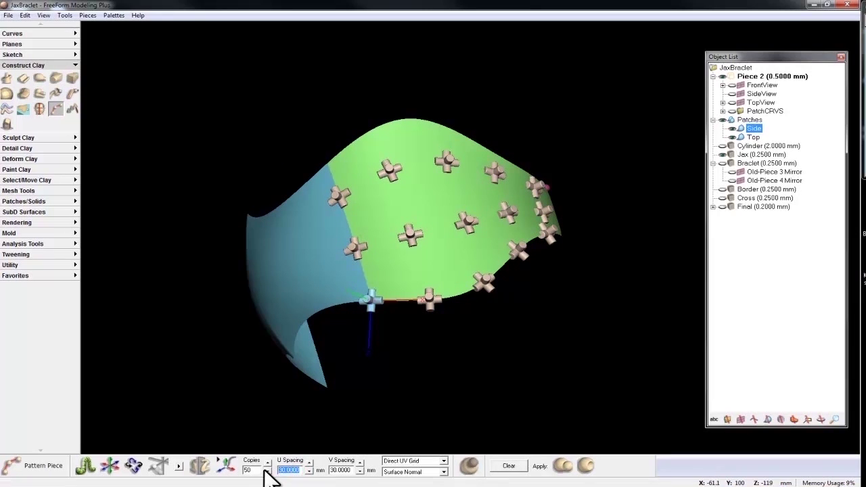
{"action": "type", "text": "4"}
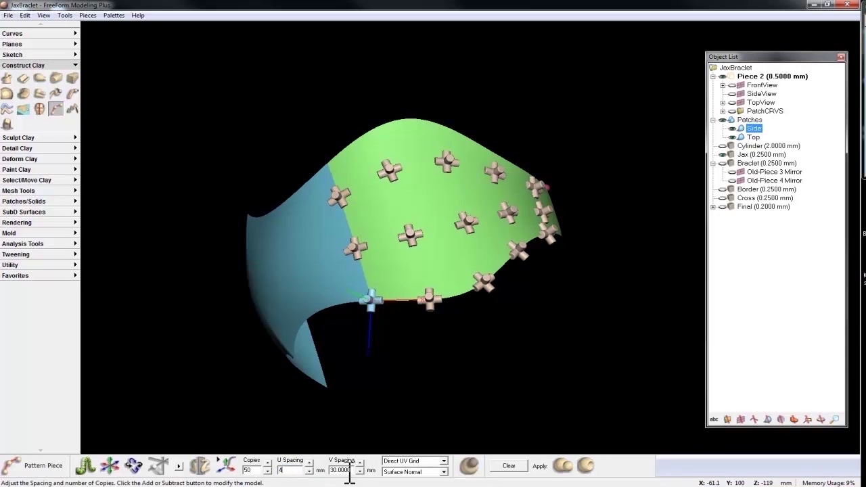
{"action": "double_click", "coordinate": [341, 470]}
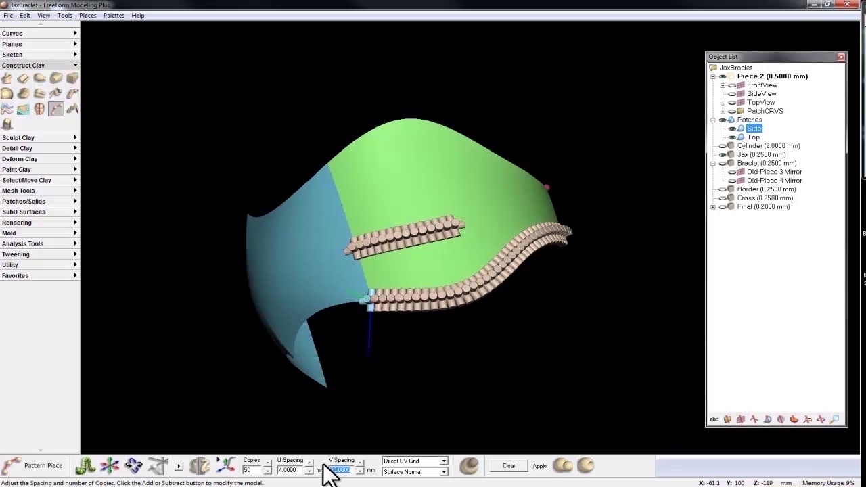
{"action": "type", "text": "4"}
{"action": "key", "text": "Return"}
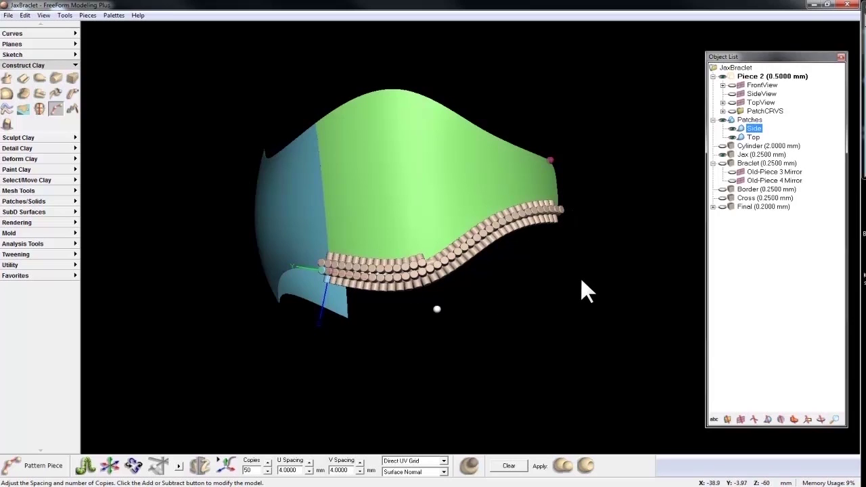
- Increase the number of copies one at a time to 74
{"action": "left_click", "coordinate": [268, 462]}
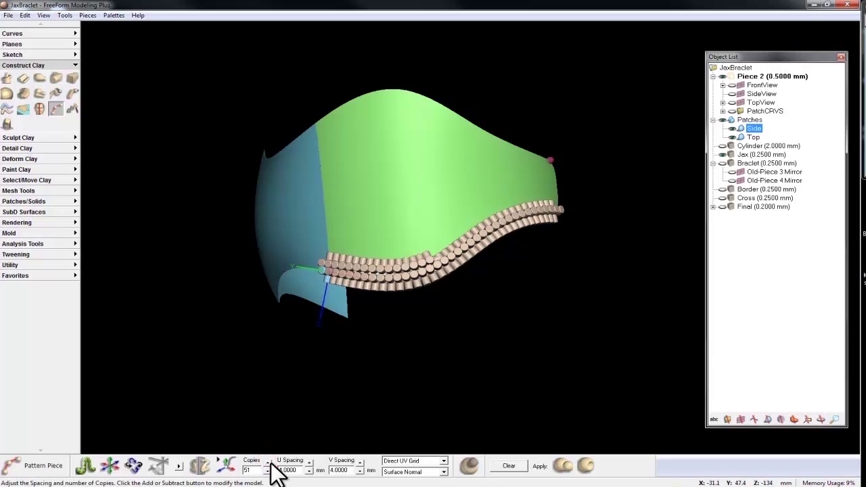
{"action": "left_click", "coordinate": [270, 463]}
{"action": "left_click", "coordinate": [269, 463]}
{"action": "left_click", "coordinate": [270, 463]}
{"action": "left_click", "coordinate": [269, 462]}
{"action": "left_click", "coordinate": [269, 462]}
{"action": "left_click", "coordinate": [269, 462]}
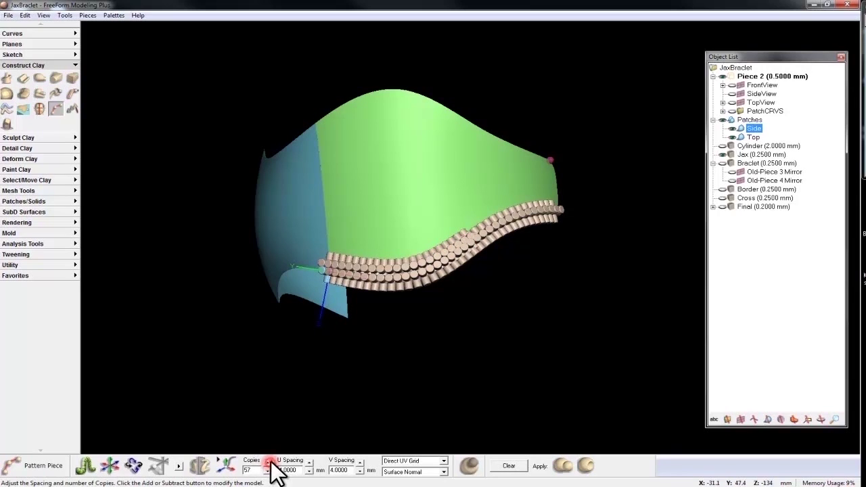
{"action": "left_click", "coordinate": [269, 462]}
{"action": "left_click", "coordinate": [269, 463]}
{"action": "left_click", "coordinate": [269, 463]}
{"action": "left_click", "coordinate": [269, 462]}
{"action": "left_click", "coordinate": [270, 463]}
{"action": "left_click", "coordinate": [269, 463]}
{"action": "left_click", "coordinate": [270, 462]}
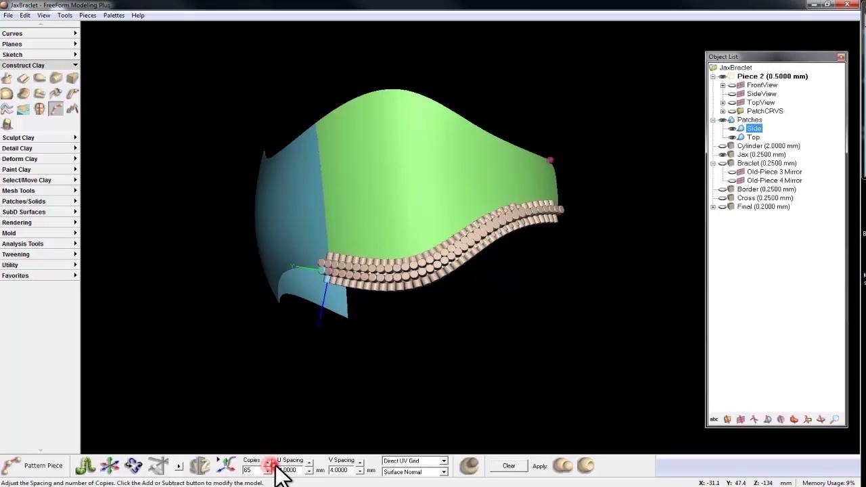
{"action": "left_click", "coordinate": [269, 463]}
{"action": "left_click", "coordinate": [269, 462]}
{"action": "left_click", "coordinate": [269, 462]}
{"action": "left_click", "coordinate": [269, 463]}
{"action": "left_click", "coordinate": [269, 462]}
{"action": "left_click", "coordinate": [270, 463]}
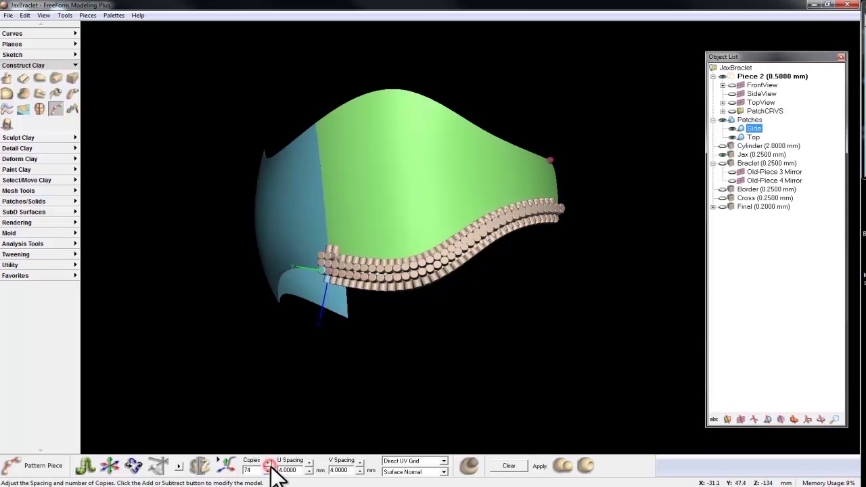
{"action": "left_click", "coordinate": [269, 462]}
{"action": "left_click", "coordinate": [269, 462]}
{"action": "left_click", "coordinate": [269, 463]}
{"action": "left_click", "coordinate": [269, 463]}
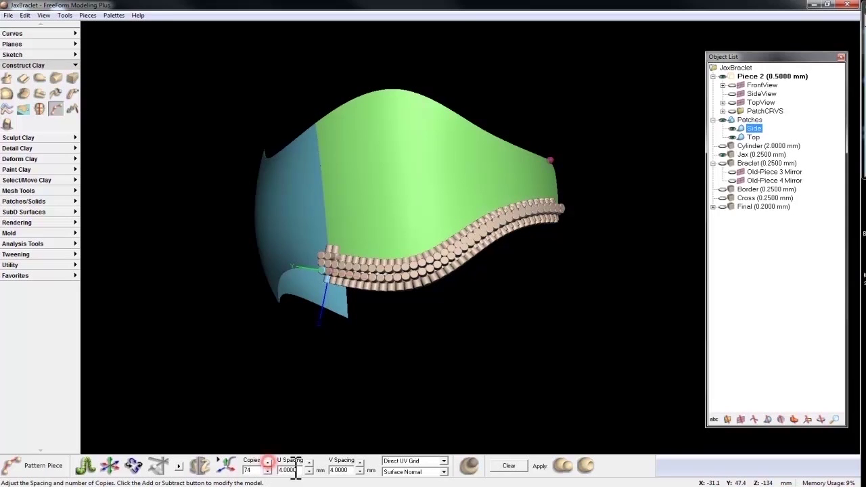
- Set the number of copies to 500, and raise it further to 1000 to fill the patch
{"action": "left_click_drag", "start_coordinate": [261, 469], "coordinate": [236, 467]}
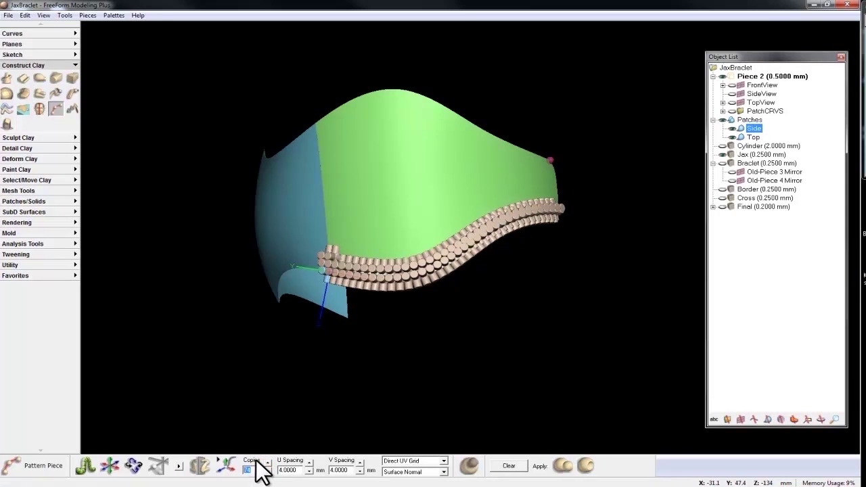
{"action": "type", "text": "500"}
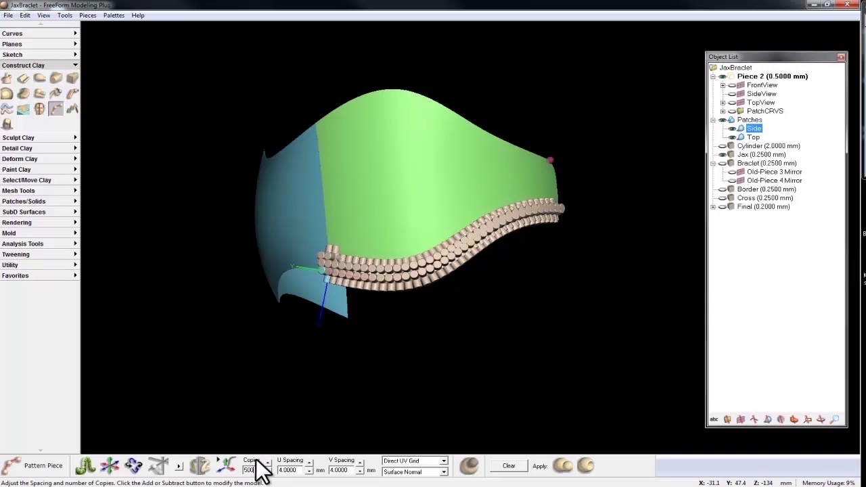
{"action": "key", "text": "Return"}
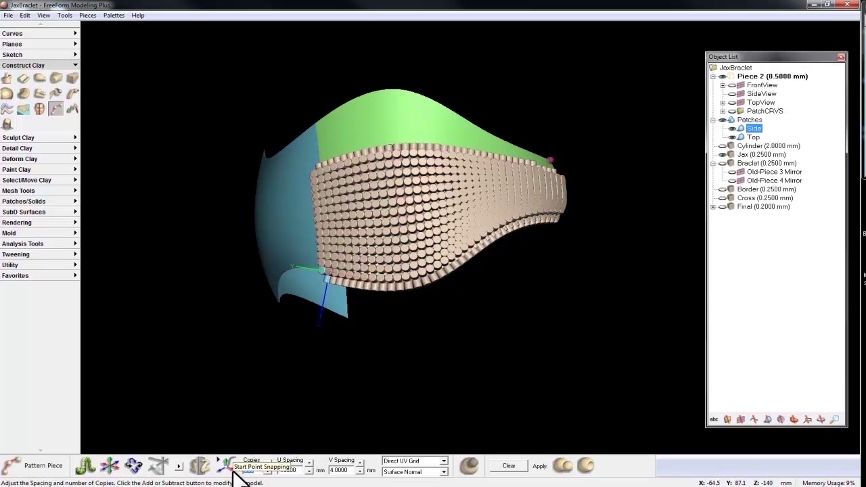
{"action": "type", "text": "1000"}
{"action": "key", "text": "Return"}
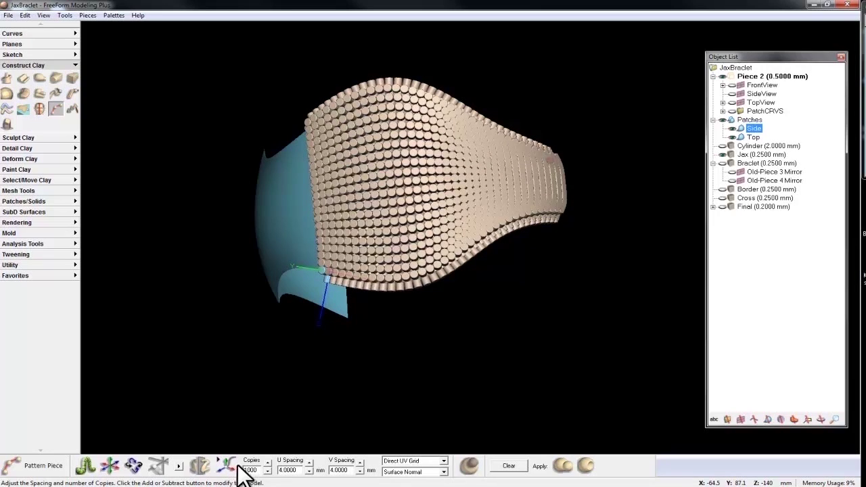
- Set both the U Spacing and the V Spacing of the patterned copies to 8 mm
{"action": "double_click", "coordinate": [289, 470]}
{"action": "type", "text": "8"}
{"action": "key", "text": "Return"}
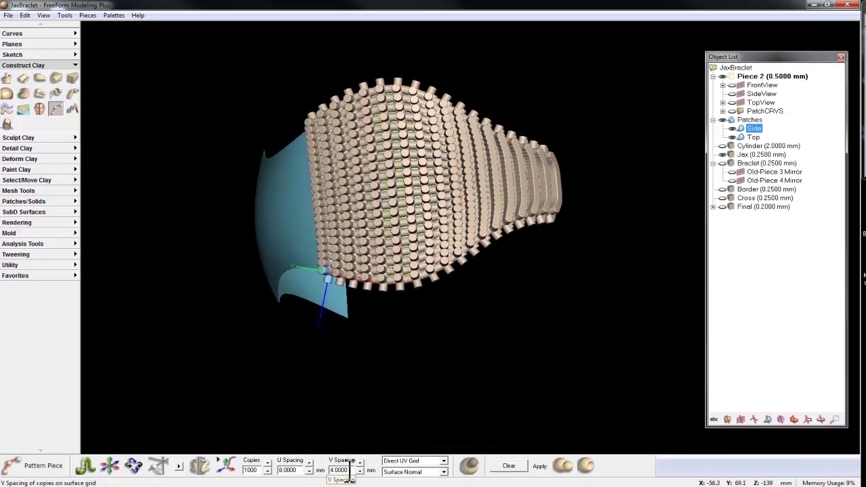
{"action": "double_click", "coordinate": [344, 469]}
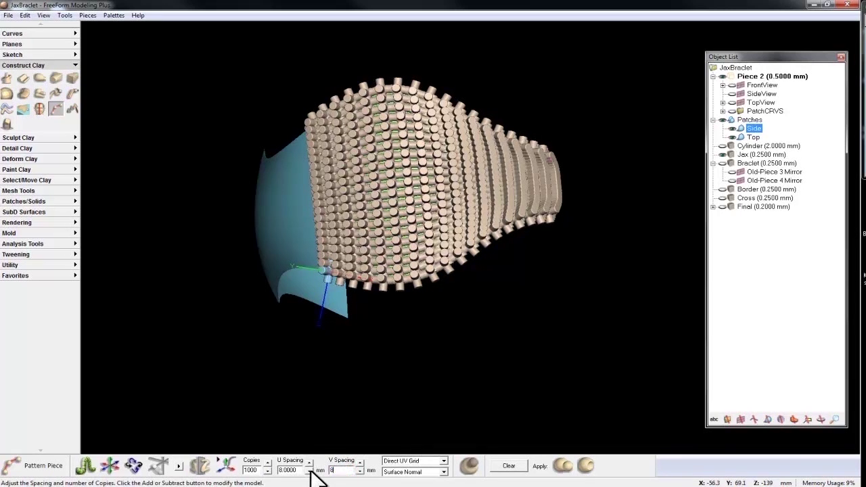
- Try the Spaced UV Grid and Random Position grid modes on the Side patch pattern, and return to Direct UV Grid
{"action": "middle_click_drag", "start_coordinate": [340, 428], "coordinate": [326, 340]}
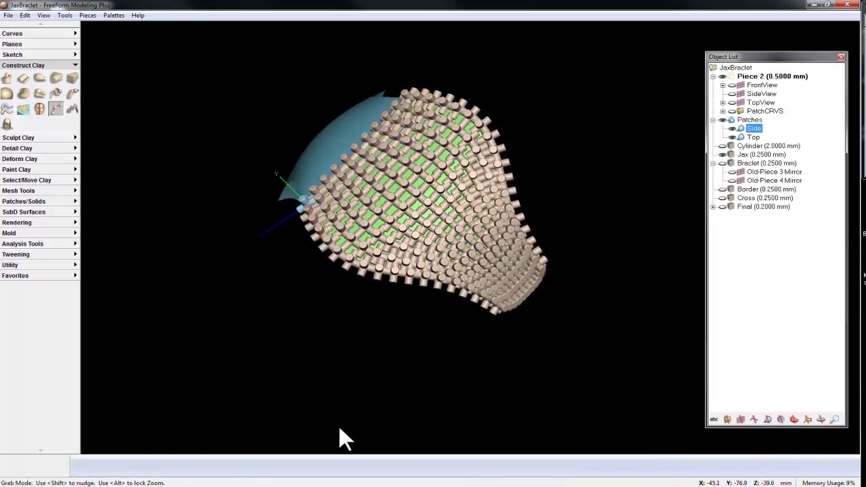
{"action": "middle_click_drag", "start_coordinate": [358, 327], "coordinate": [378, 342]}
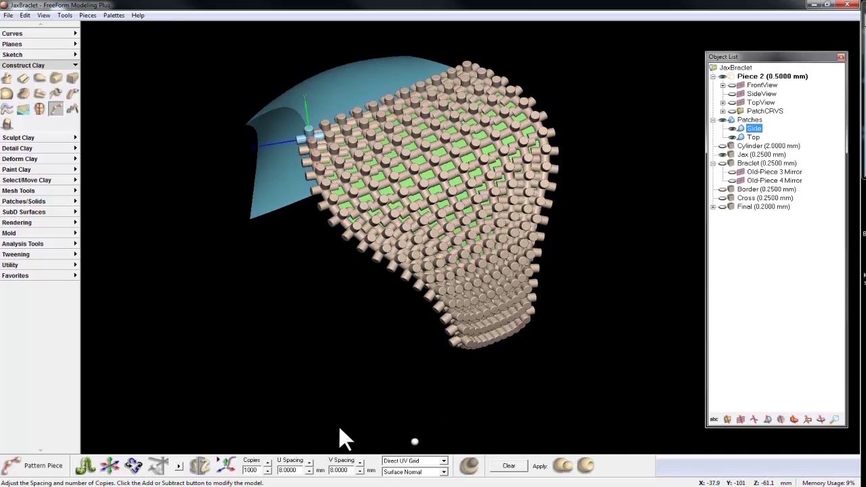
{"action": "left_click", "coordinate": [436, 460]}
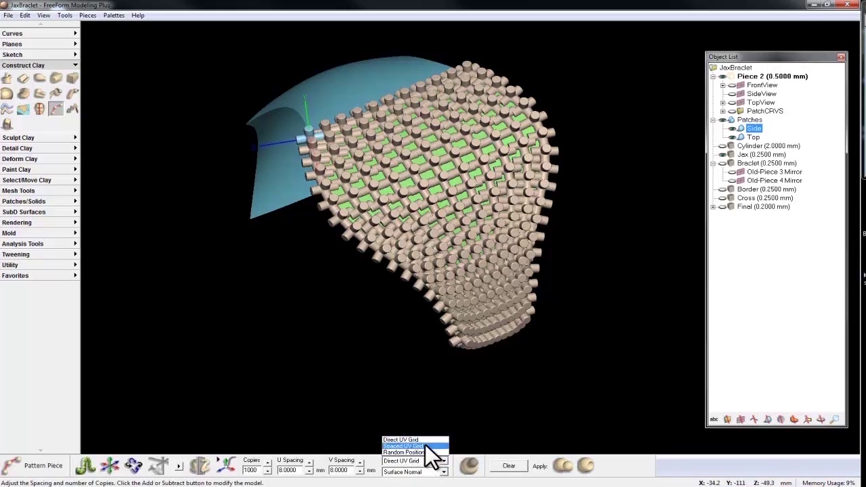
{"action": "left_click", "coordinate": [425, 445]}
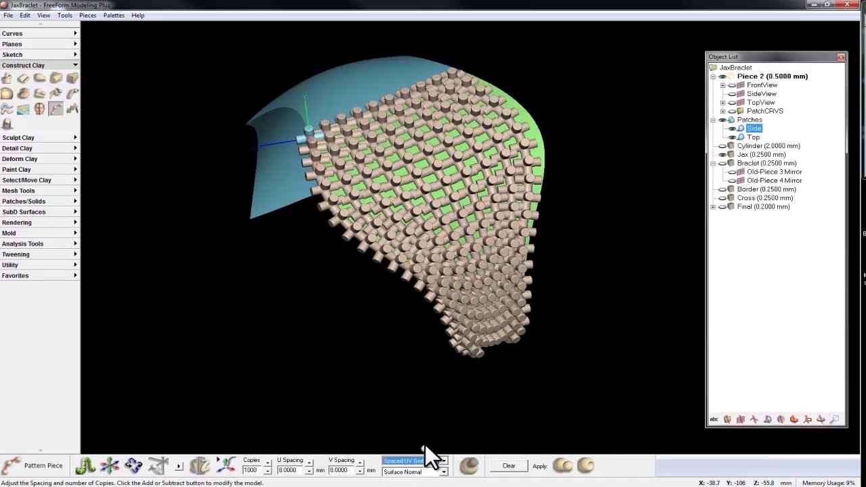
{"action": "left_click", "coordinate": [426, 460]}
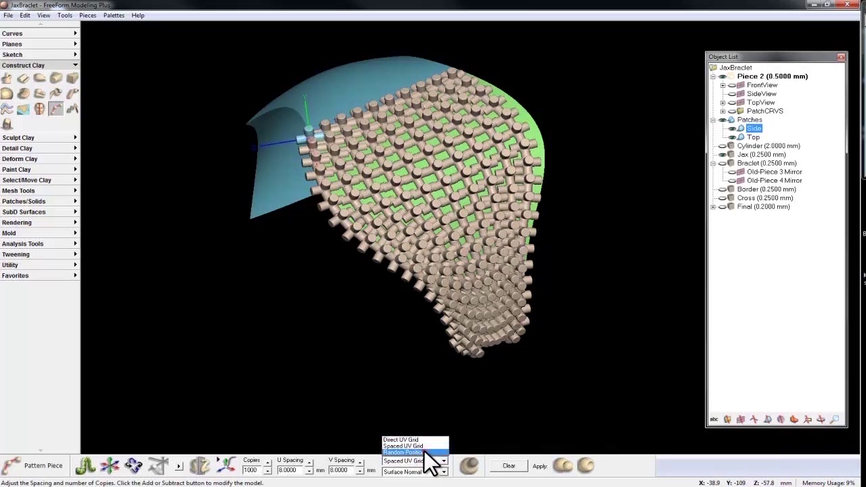
{"action": "left_click", "coordinate": [423, 452]}
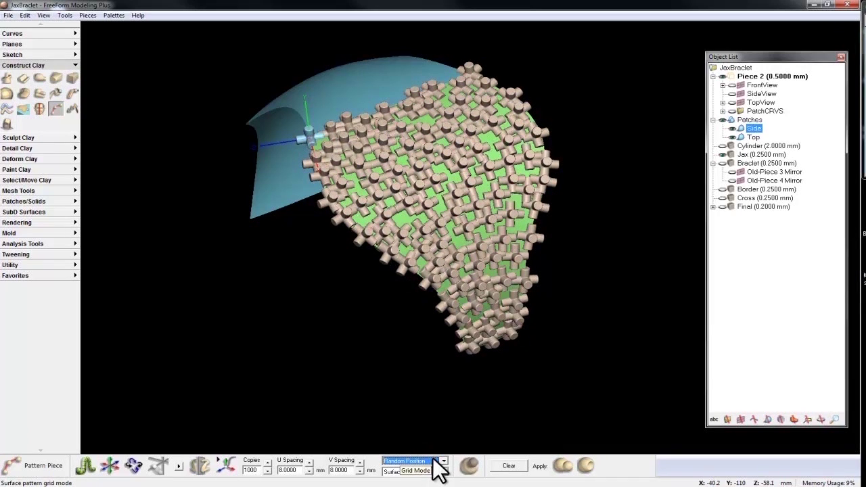
{"action": "left_click", "coordinate": [432, 460]}
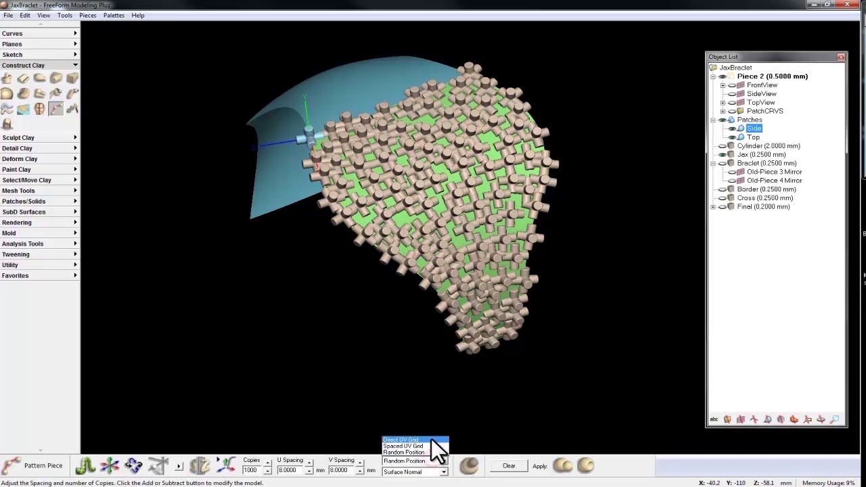
{"action": "left_click", "coordinate": [427, 436]}
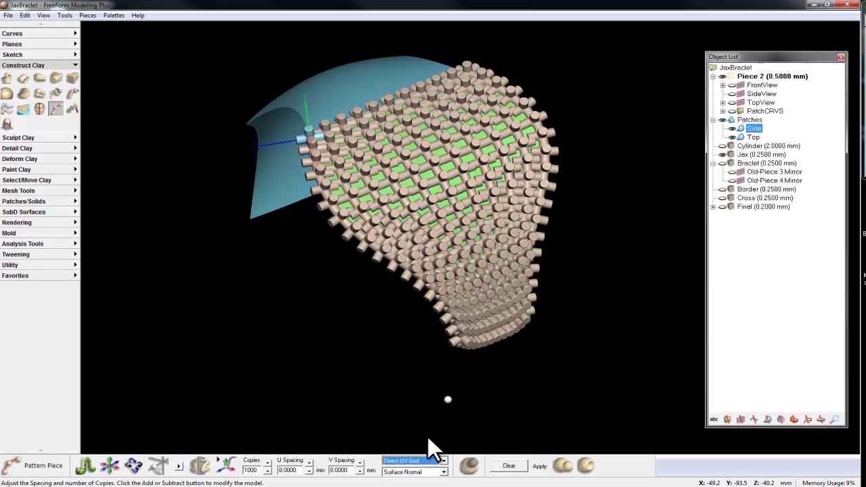
- Try the No Rotation, Random Tangent, Random Normal and Random Rotation modes on the patterned Jax copies
{"action": "left_click", "coordinate": [410, 471]}
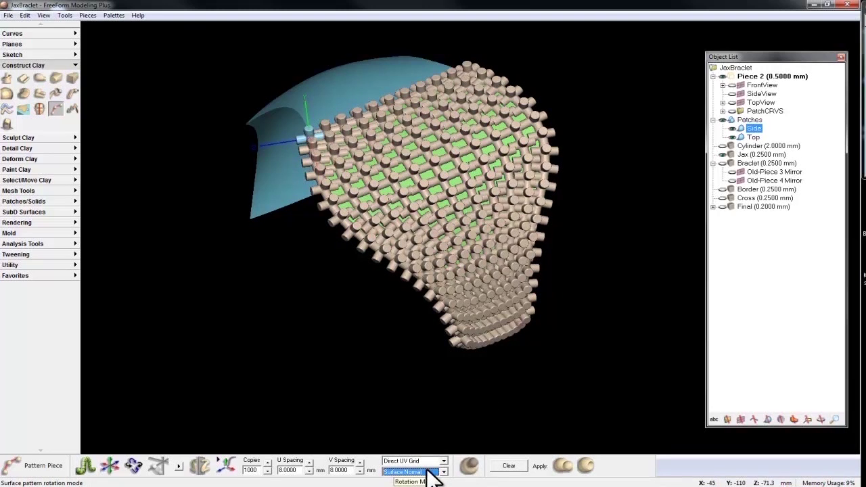
{"action": "left_click", "coordinate": [428, 472]}
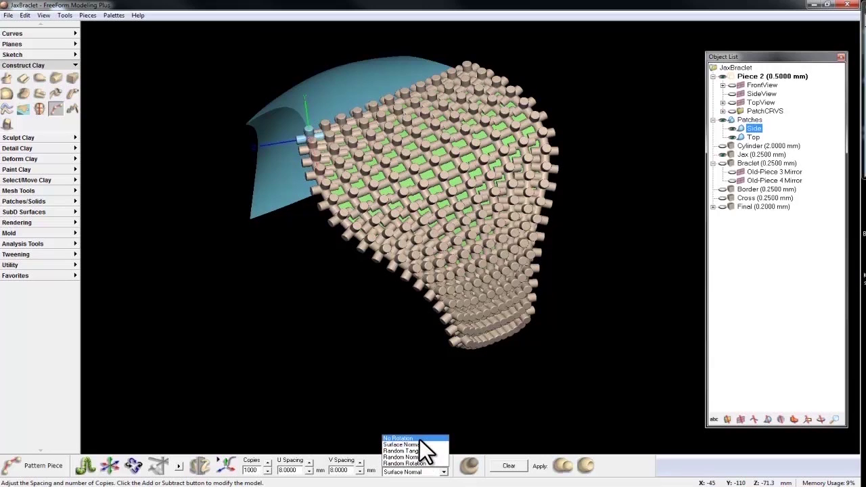
{"action": "left_click", "coordinate": [420, 439]}
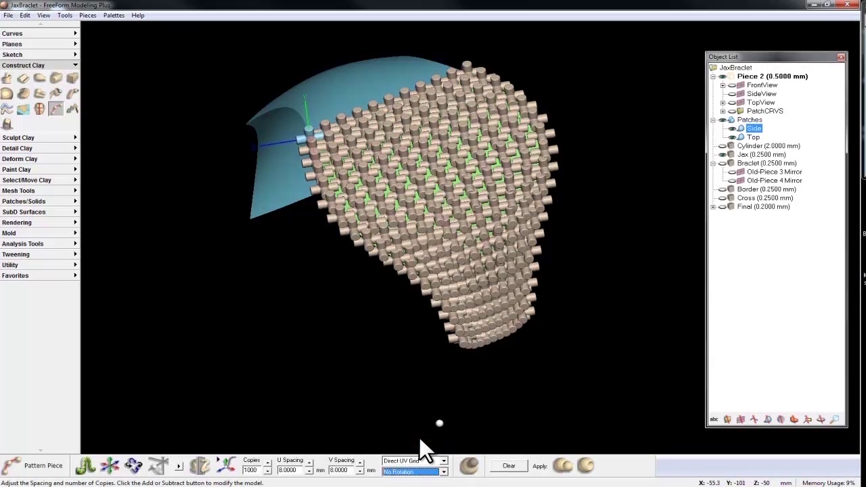
{"action": "left_click", "coordinate": [432, 472]}
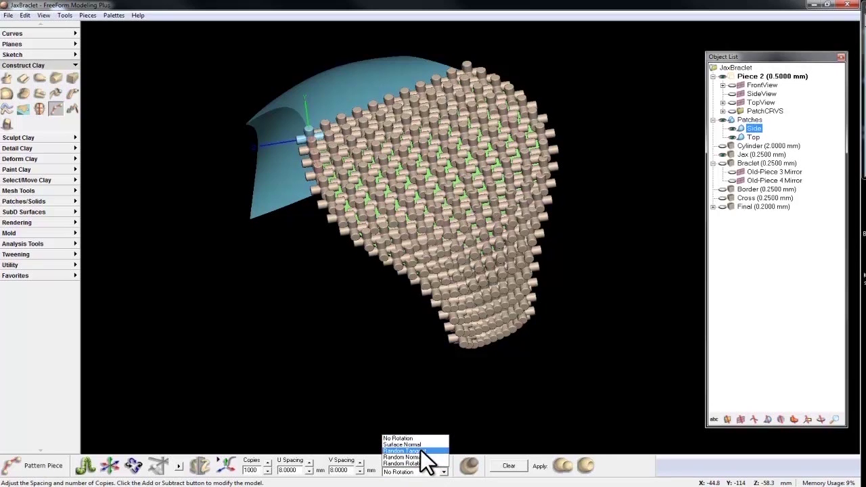
{"action": "left_click", "coordinate": [420, 450]}
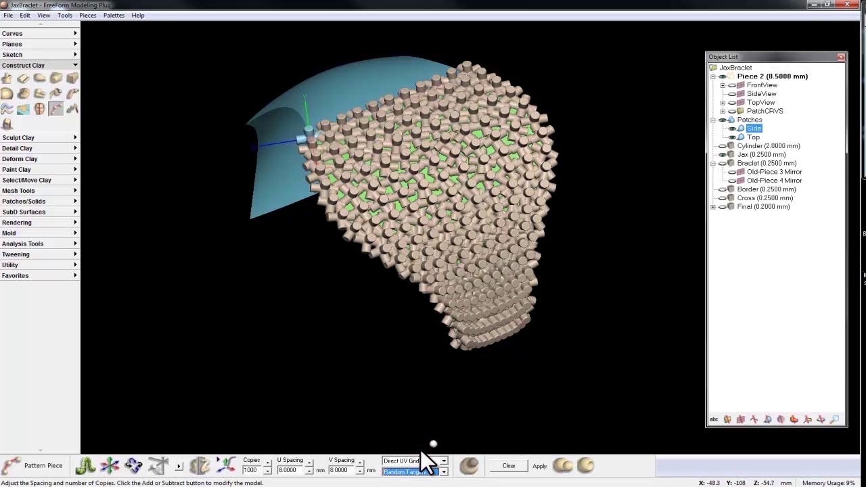
{"action": "left_click", "coordinate": [423, 472]}
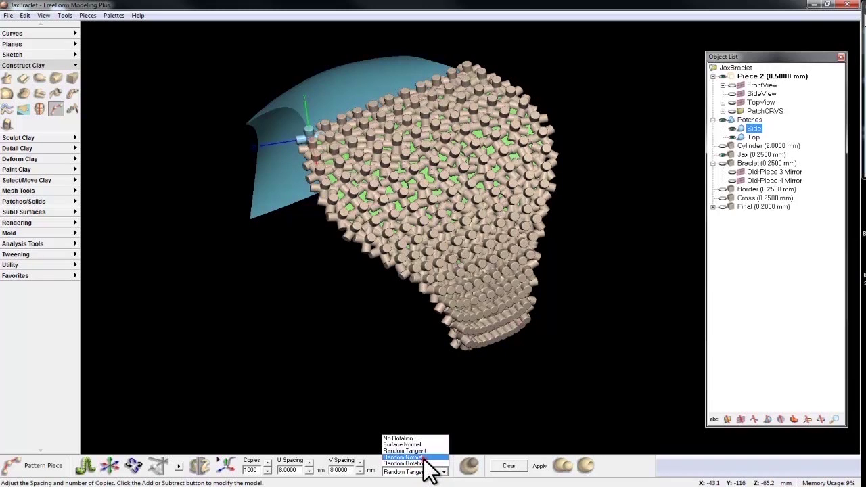
{"action": "left_click", "coordinate": [425, 458]}
{"action": "left_click", "coordinate": [418, 471]}
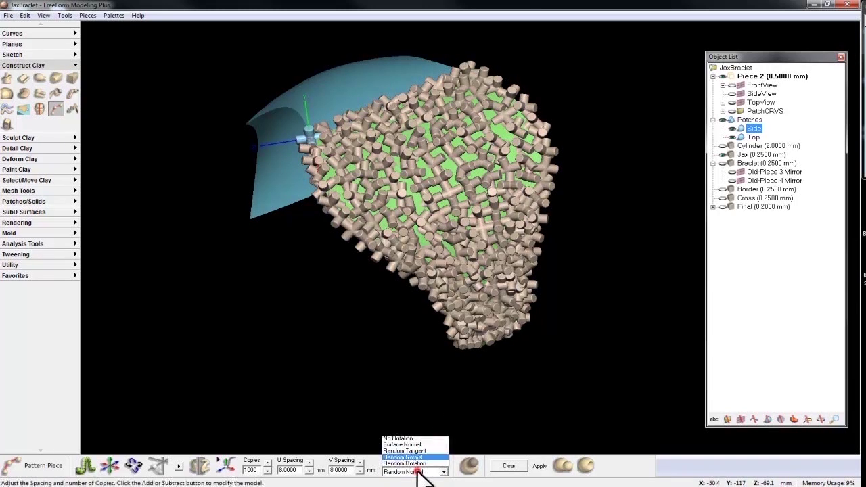
{"action": "left_click", "coordinate": [409, 464]}
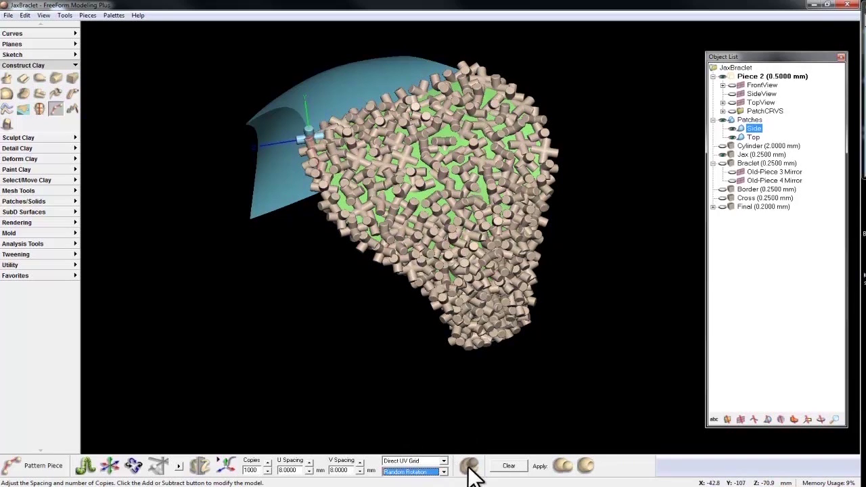
- Set the pattern's rotation mode back to Surface Normal and apply the pattern
{"action": "left_click", "coordinate": [443, 471]}
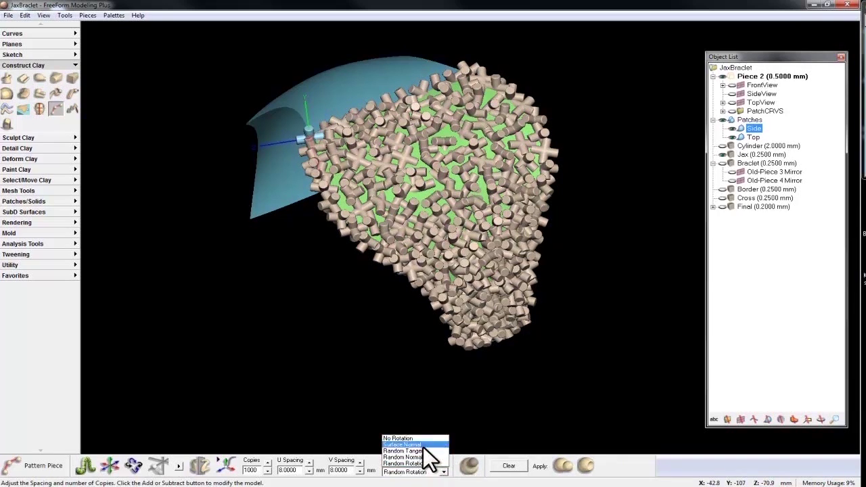
{"action": "left_click", "coordinate": [420, 445]}
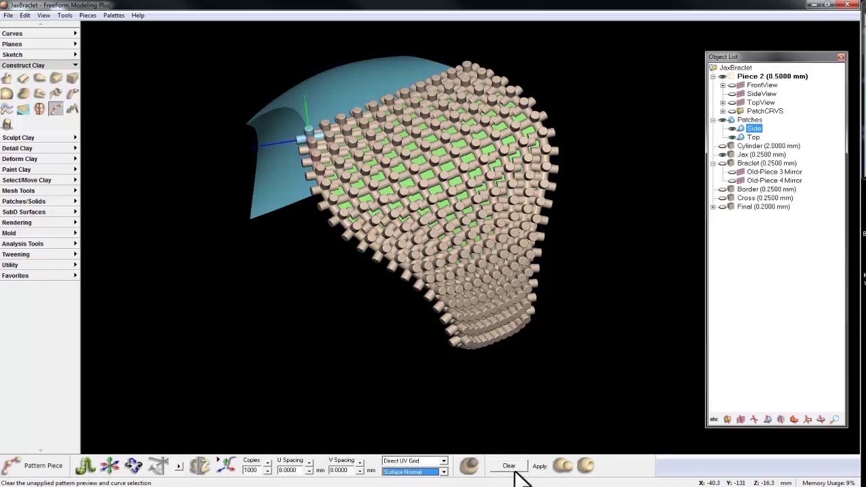
{"action": "left_click", "coordinate": [587, 466]}
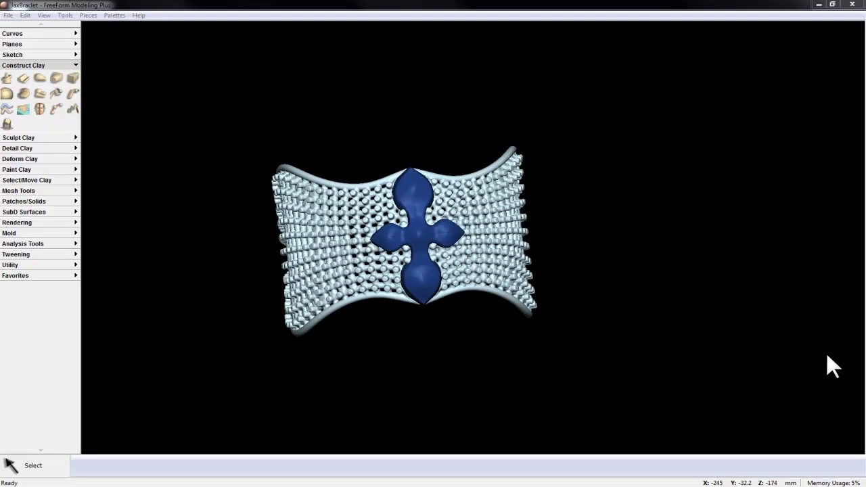
- Show the hidden MeshInlay piece beside the Jax piece and close the object list
{"action": "middle_click_drag", "start_coordinate": [619, 176], "coordinate": [619, 177]}
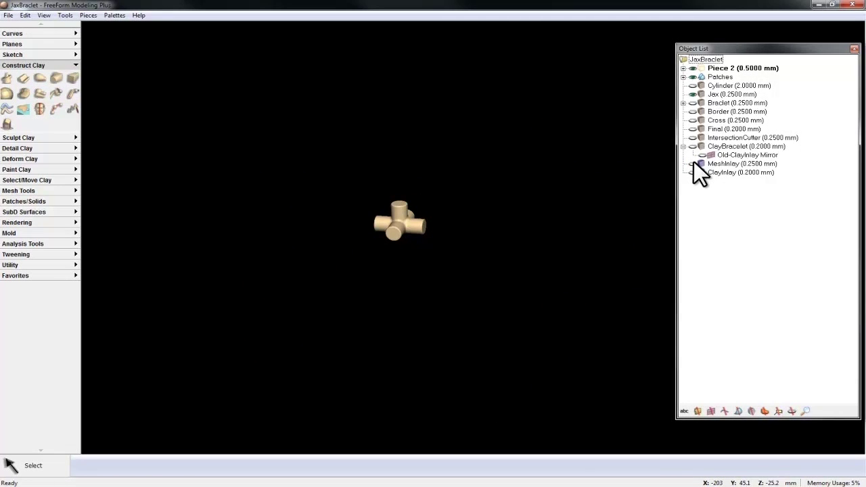
{"action": "left_click", "coordinate": [693, 163]}
{"action": "left_click", "coordinate": [854, 49]}
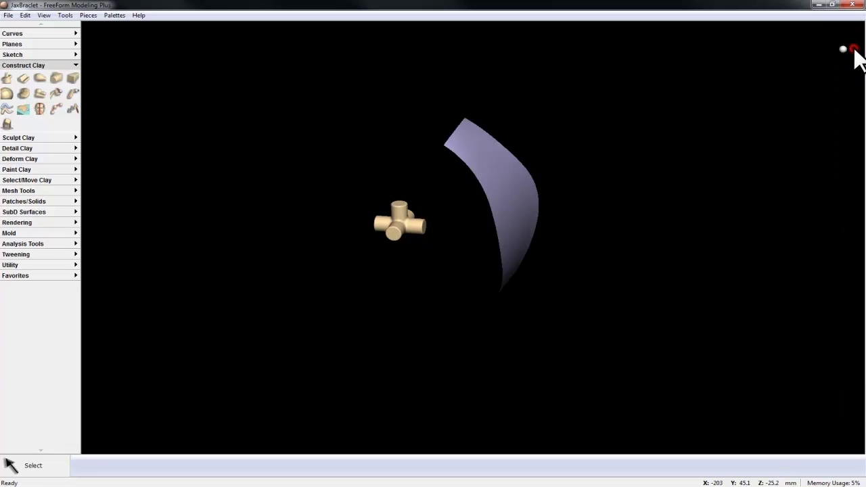
{"action": "key", "text": "f"}
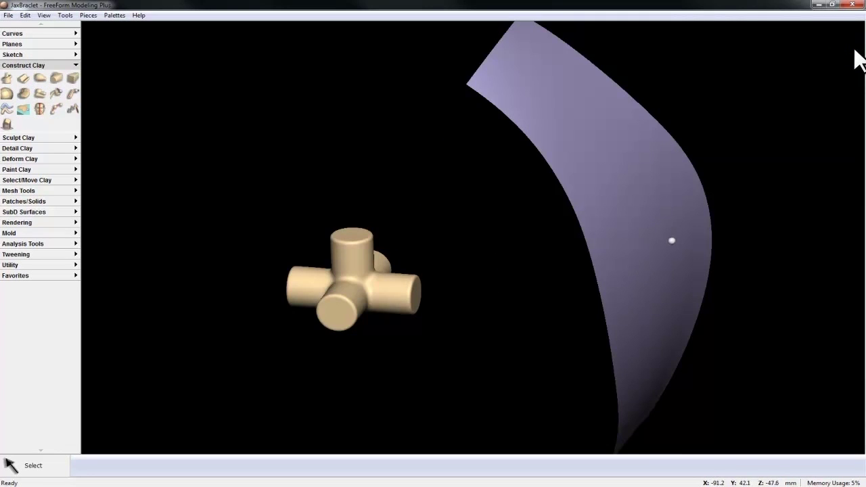
{"action": "key", "text": "g"}
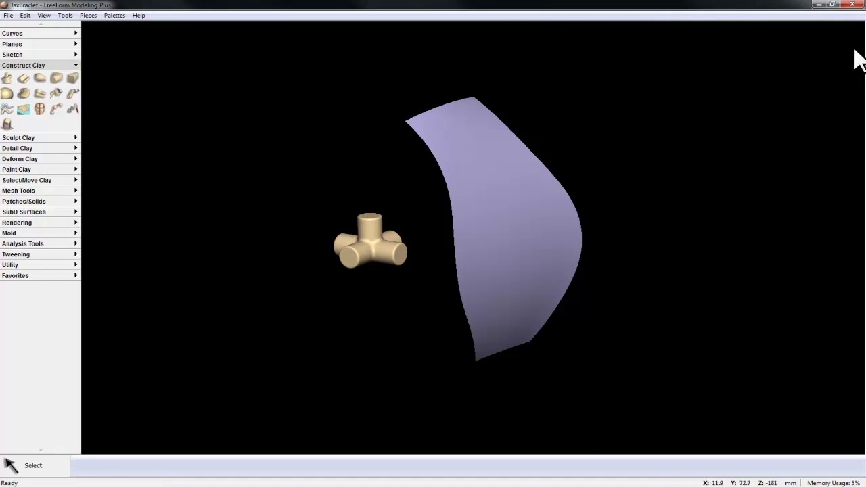
- Start Pattern Piece with the Jax piece as the source and the MeshInlay mesh as the target surface
{"action": "left_click", "coordinate": [54, 110]}
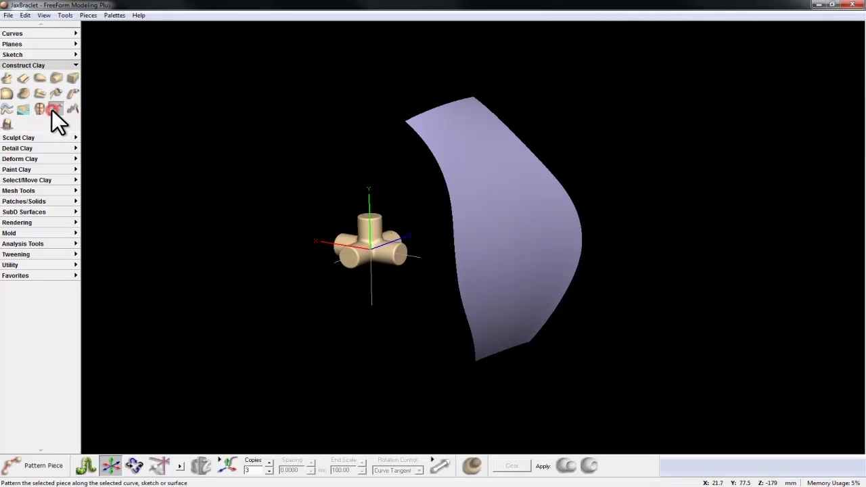
{"action": "left_click", "coordinate": [363, 236]}
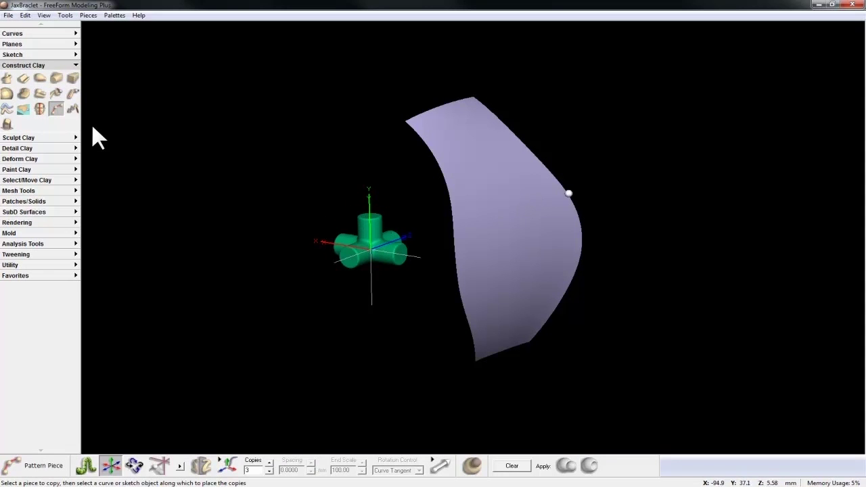
{"action": "key", "text": "o"}
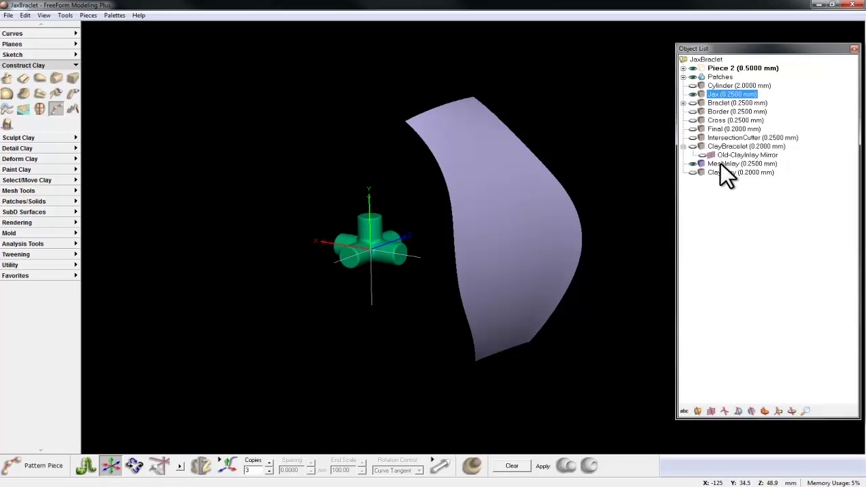
{"action": "left_click", "coordinate": [720, 163]}
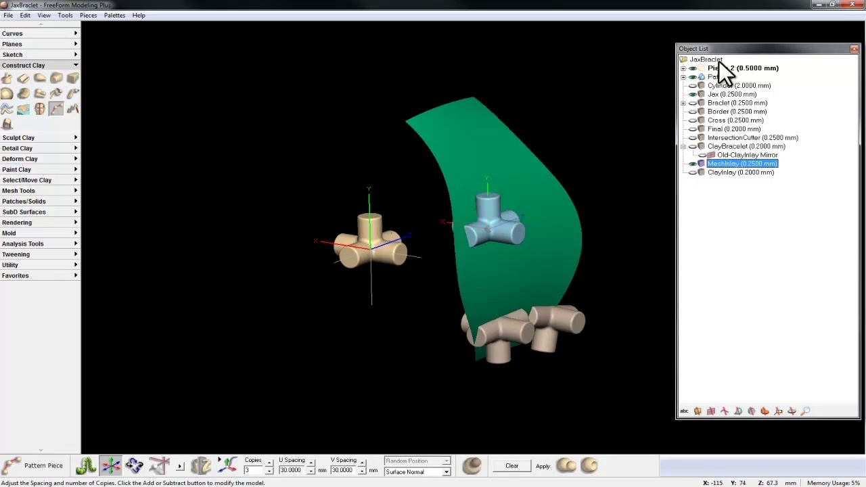
{"action": "left_click", "coordinate": [853, 49]}
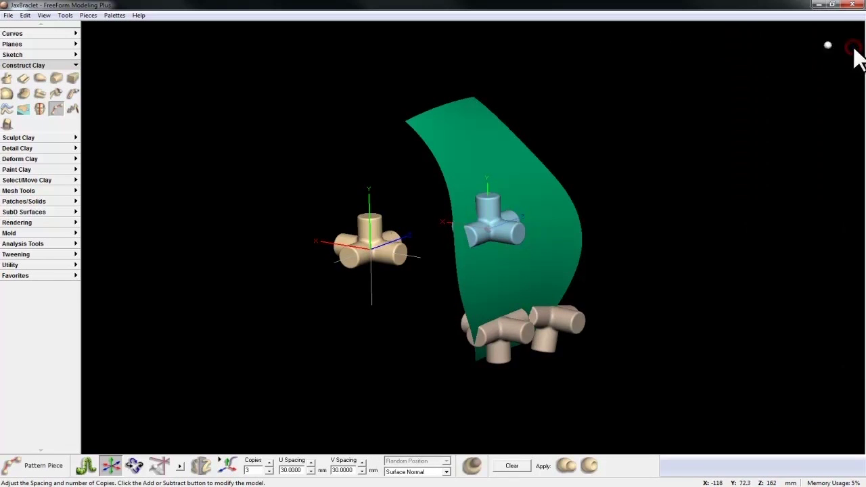
{"action": "key", "text": "space"}
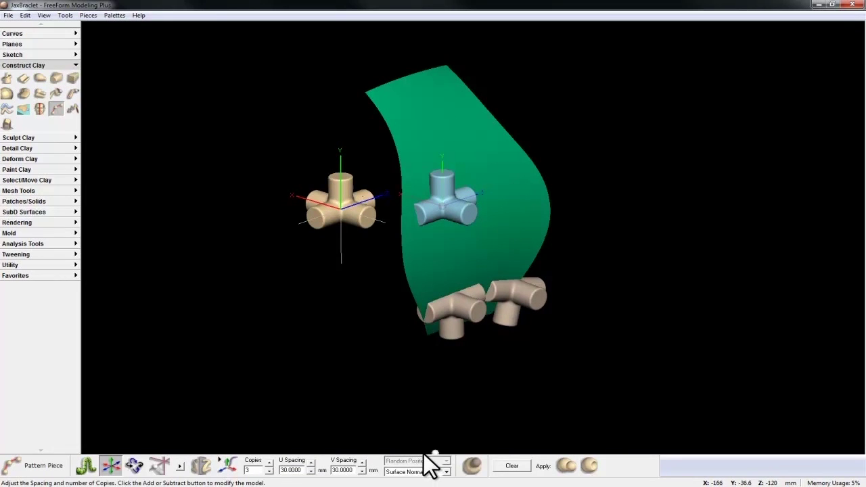
- Set the scale factor of the patterned Jax copies to 0.35 by value
{"action": "left_click", "coordinate": [182, 464]}
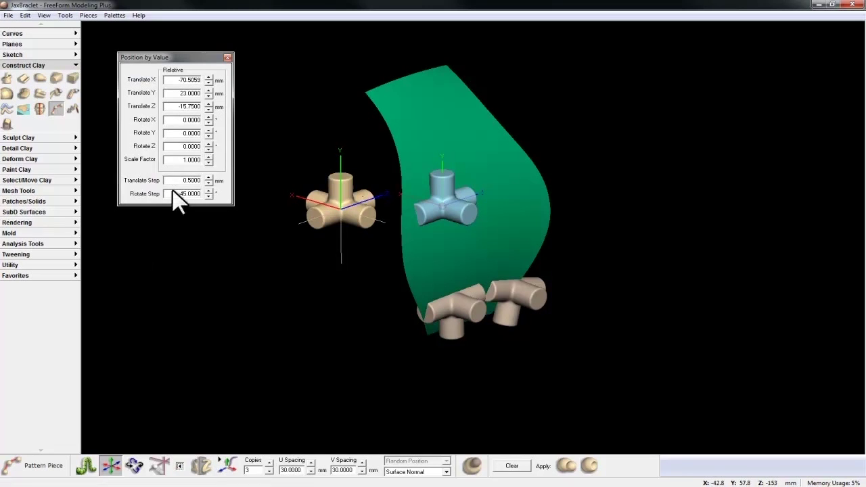
{"action": "double_click", "coordinate": [172, 160]}
{"action": "key", "text": "BackSpace"}
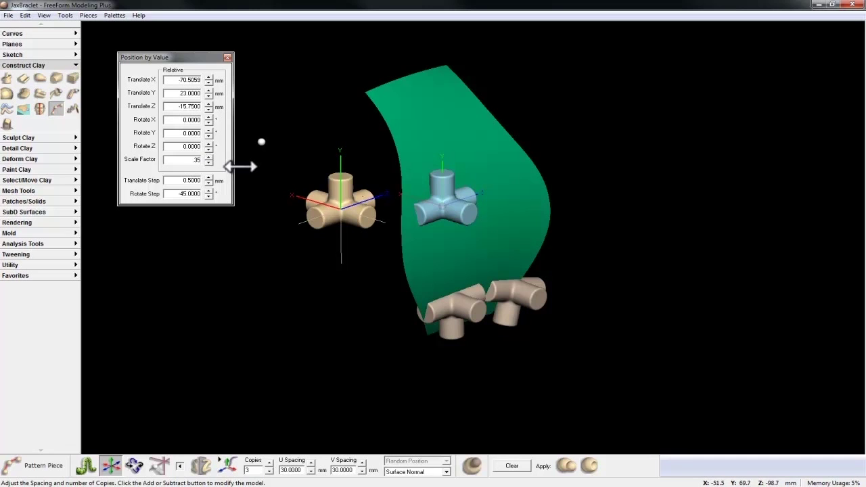
{"action": "type", "text": ".35"}
{"action": "key", "text": "Return"}
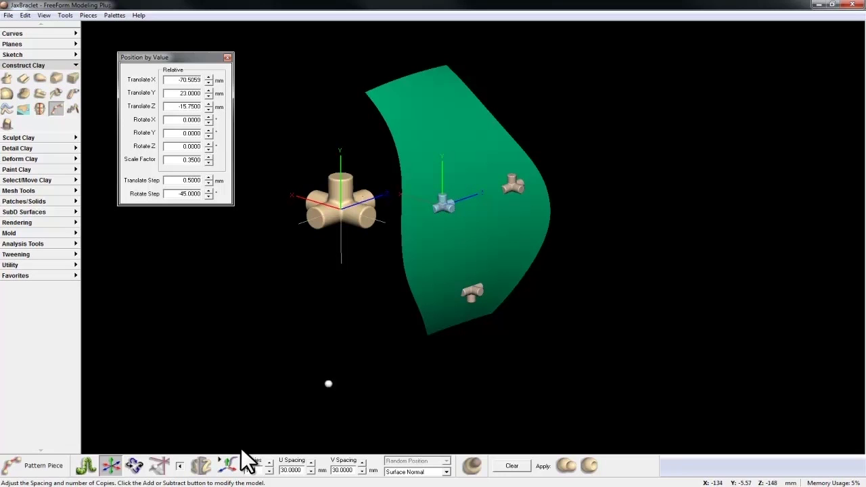
- Set the U and V spacing of the Jax copies on the MeshInlay surface to 5 mm each
{"action": "key", "text": "Return"}
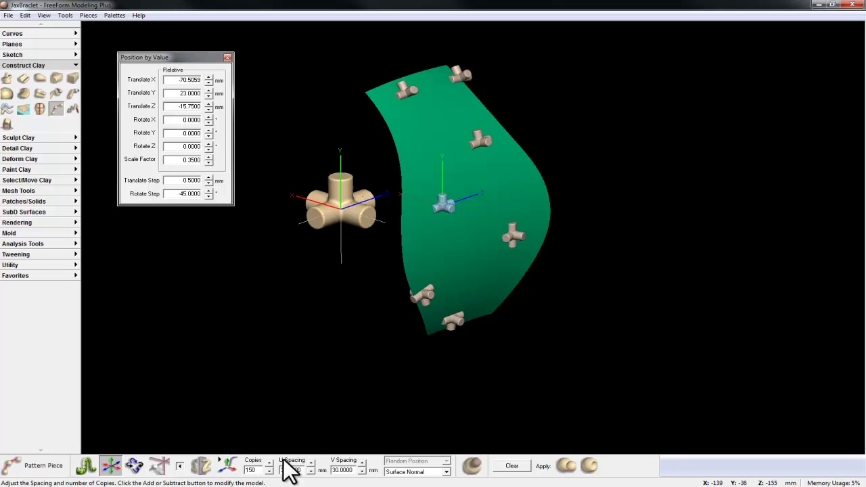
{"action": "left_click_drag", "start_coordinate": [303, 470], "coordinate": [280, 469]}
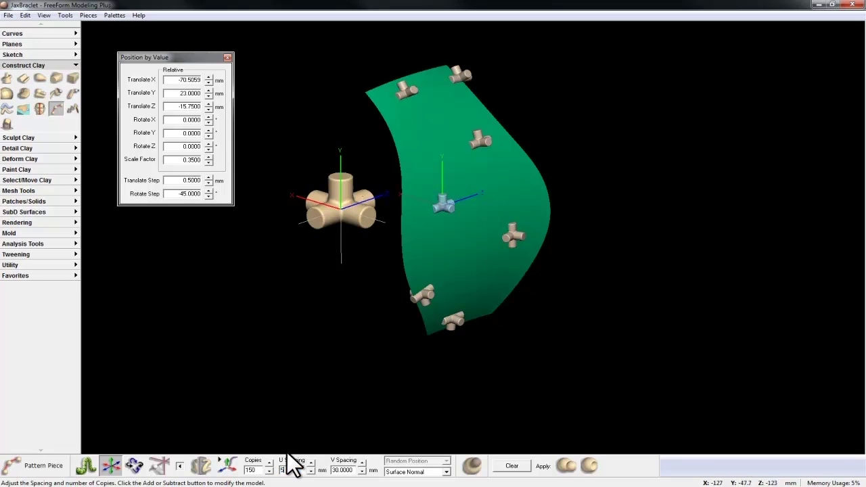
{"action": "key", "text": "Tab"}
{"action": "type", "text": "5"}
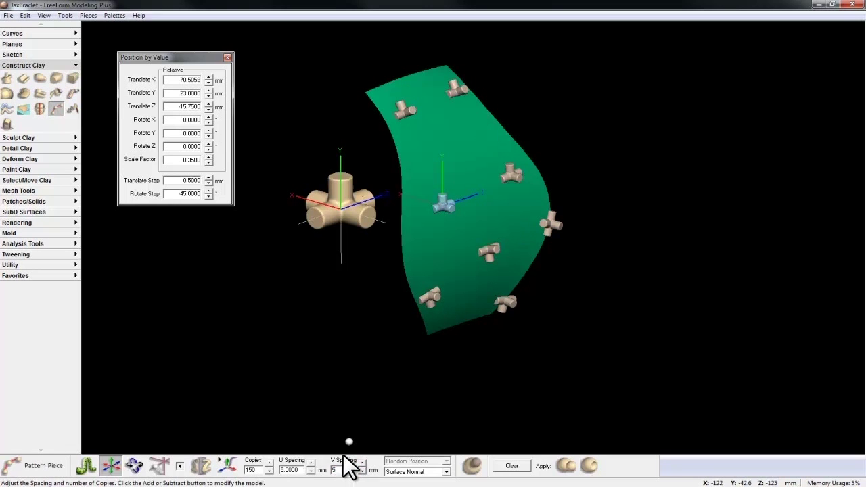
{"action": "key", "text": "Return"}
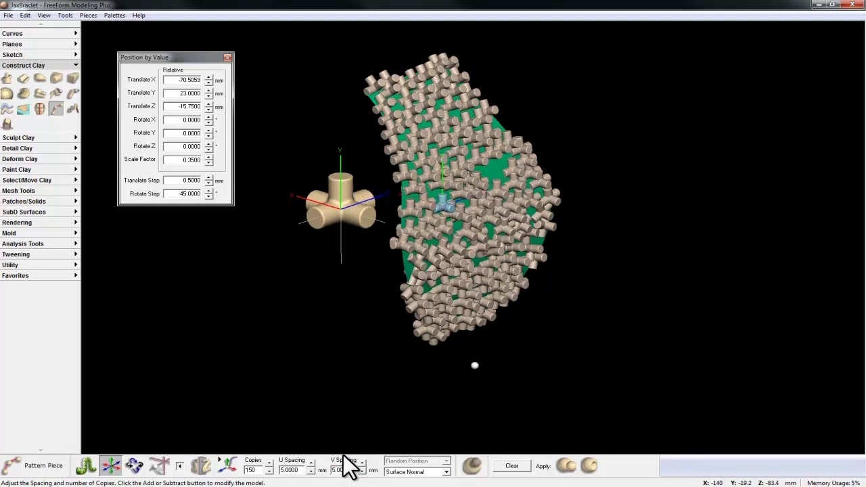
{"action": "key", "text": "space"}
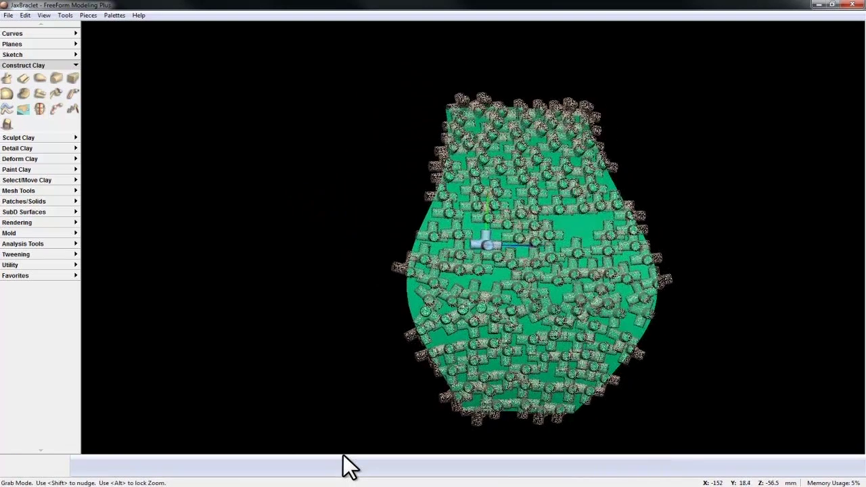
{"action": "key", "text": "space"}
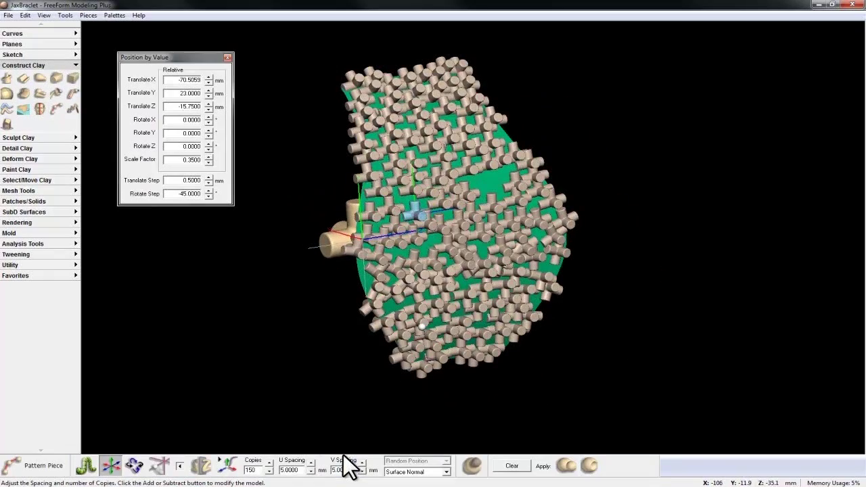
- Try the Random Tangent rotation mode on the Jax copies and switch the mode to Random Normal
{"action": "left_click", "coordinate": [446, 469]}
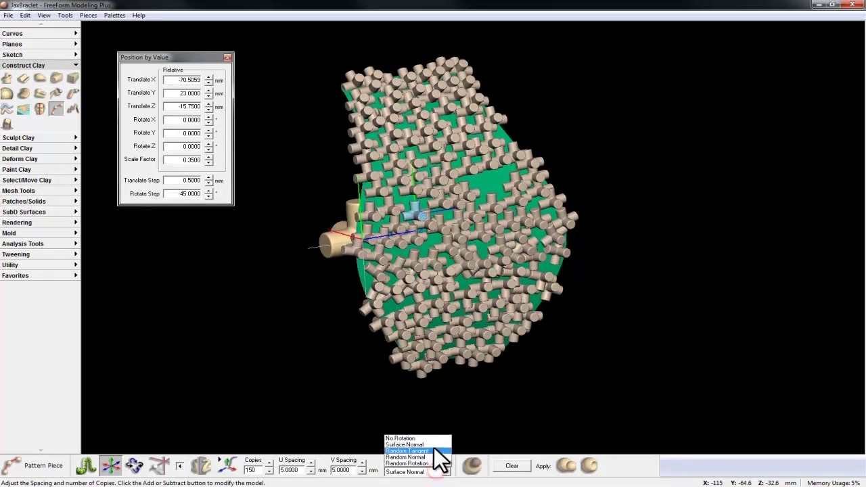
{"action": "left_click", "coordinate": [435, 451]}
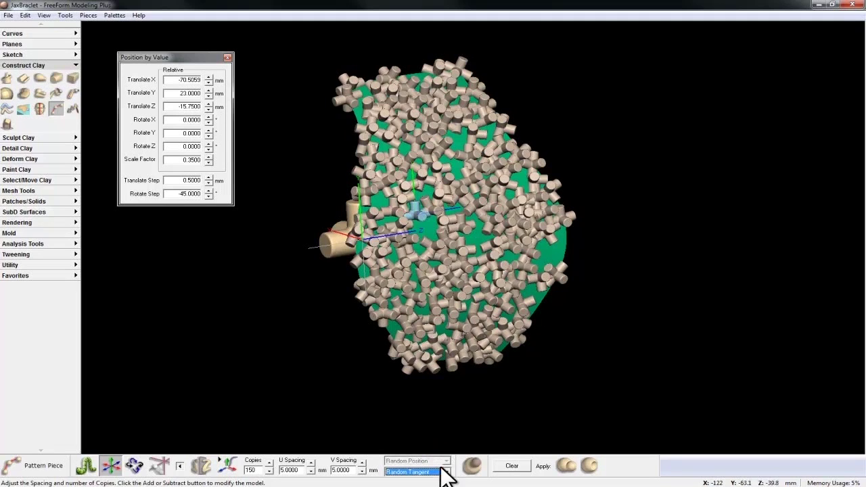
{"action": "left_click", "coordinate": [438, 472]}
{"action": "left_click", "coordinate": [439, 457]}
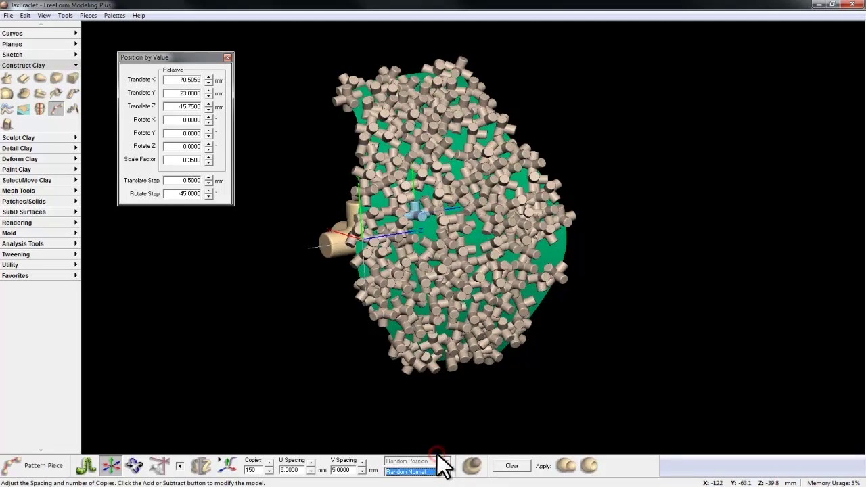
{"action": "left_click", "coordinate": [441, 471]}
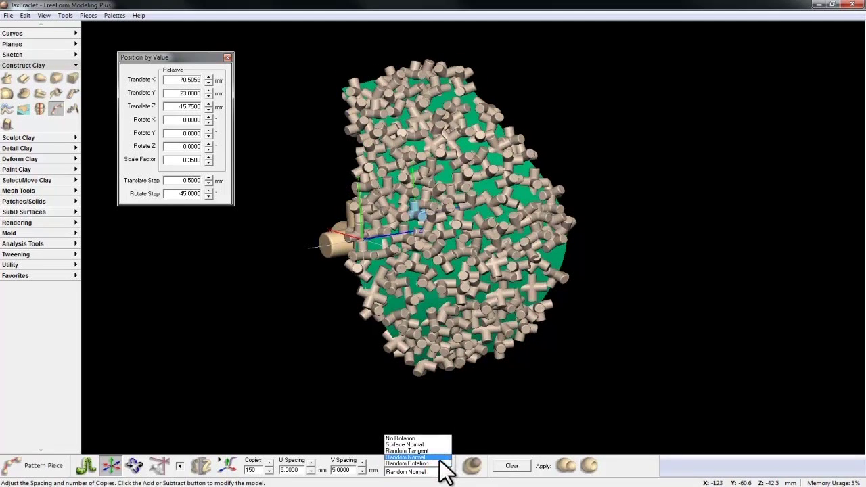
{"action": "left_click", "coordinate": [441, 469]}
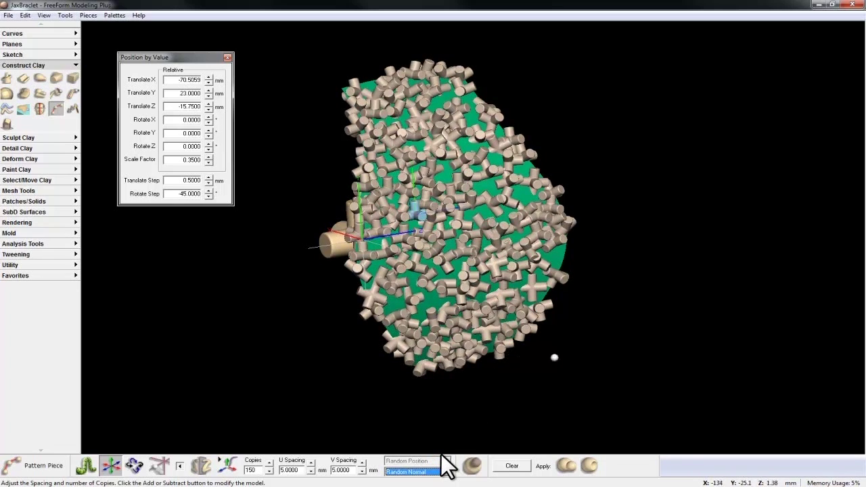
{"action": "key", "text": "space"}
{"action": "key", "text": "space"}
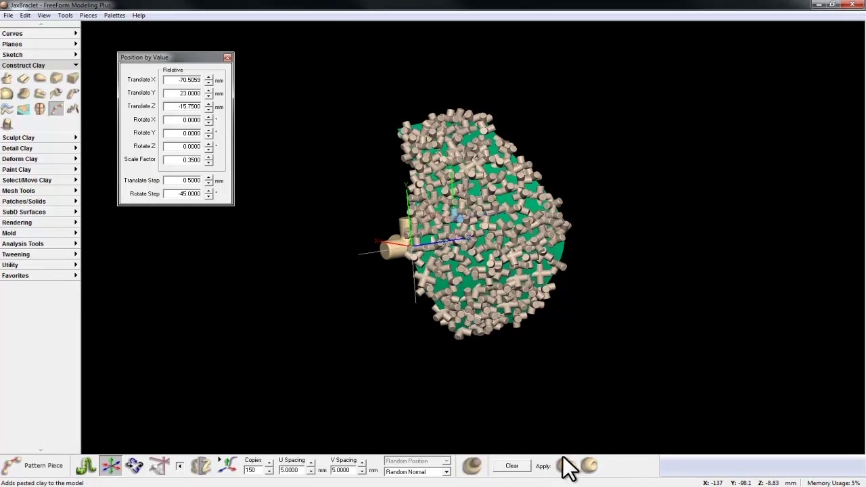
- Clear the MeshInlay pattern and swap the visible surface from MeshInlay to ClayInlay
{"action": "left_click", "coordinate": [590, 466]}
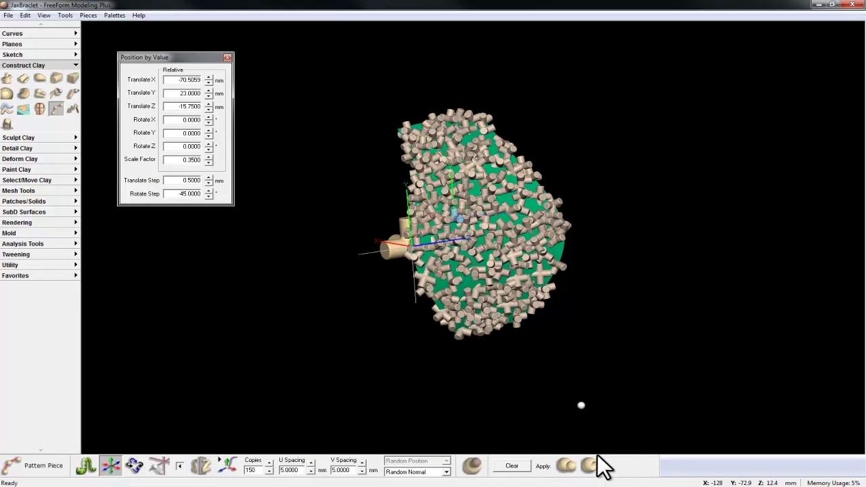
{"action": "left_click", "coordinate": [514, 466]}
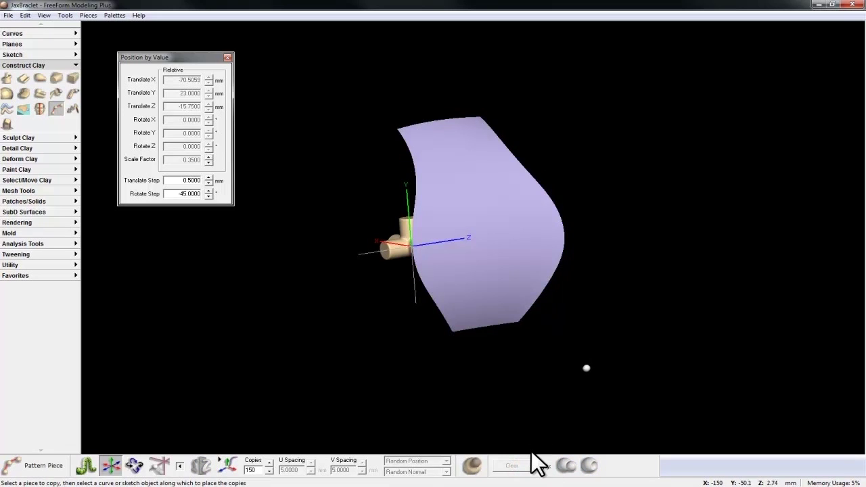
{"action": "key", "text": "o"}
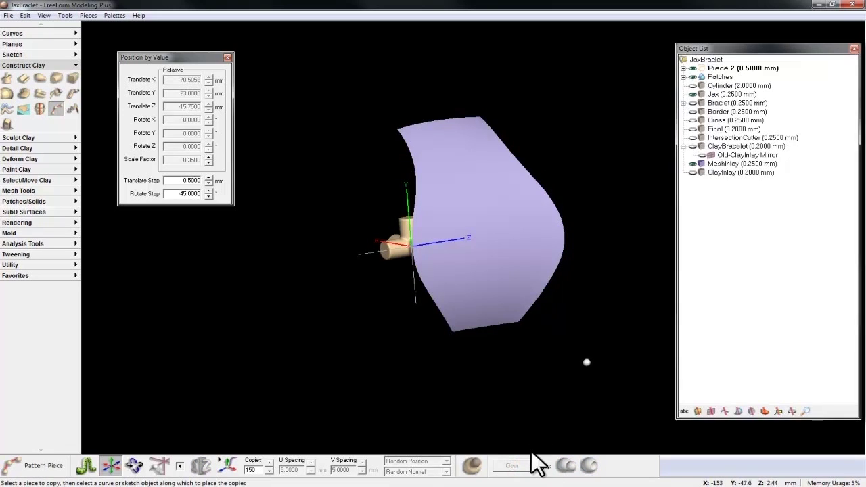
{"action": "left_click", "coordinate": [692, 164]}
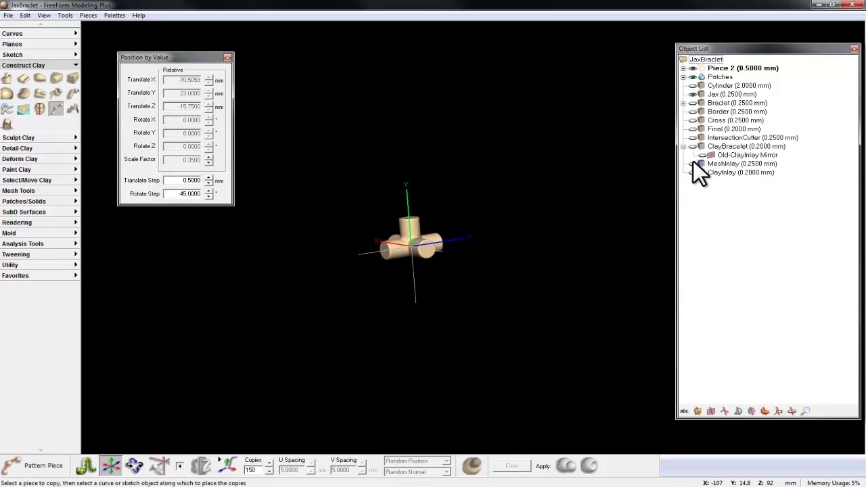
{"action": "left_click", "coordinate": [693, 173]}
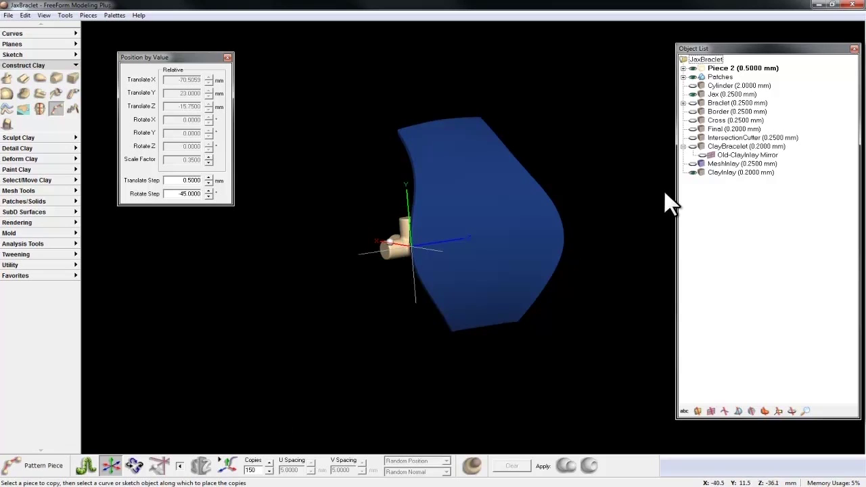
- Choose the Jax piece as the pattern source and ClayInlay as the target surface, and close the object list
{"action": "left_click", "coordinate": [390, 245]}
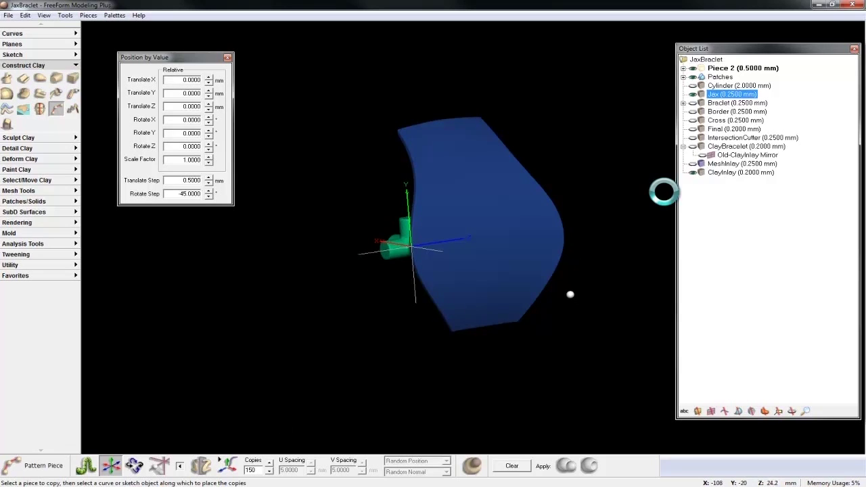
{"action": "left_click", "coordinate": [711, 173]}
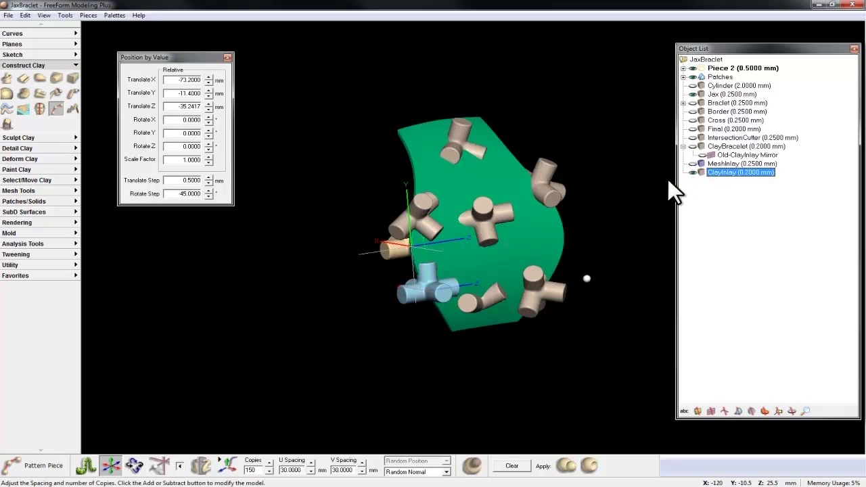
{"action": "left_click", "coordinate": [855, 49]}
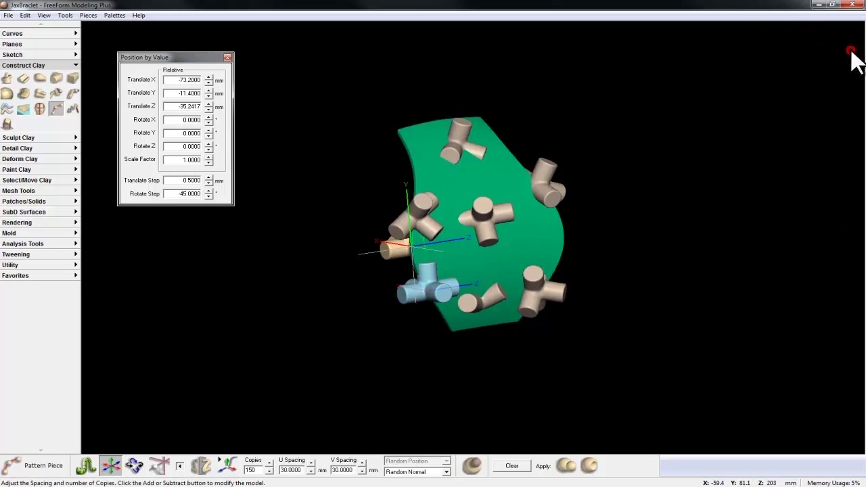
- Move the first Jax copy freehand away from its start point and snap its origin back to the start point
{"action": "left_click_drag", "start_coordinate": [429, 289], "coordinate": [452, 311]}
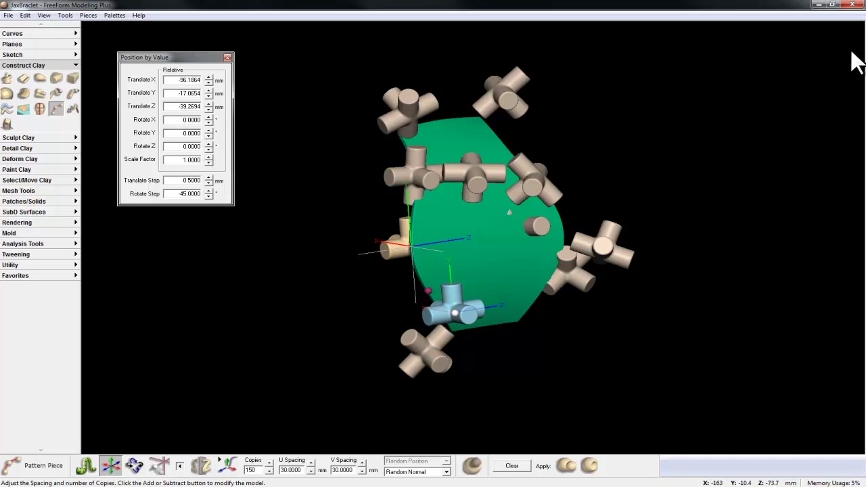
{"action": "left_click", "coordinate": [228, 464]}
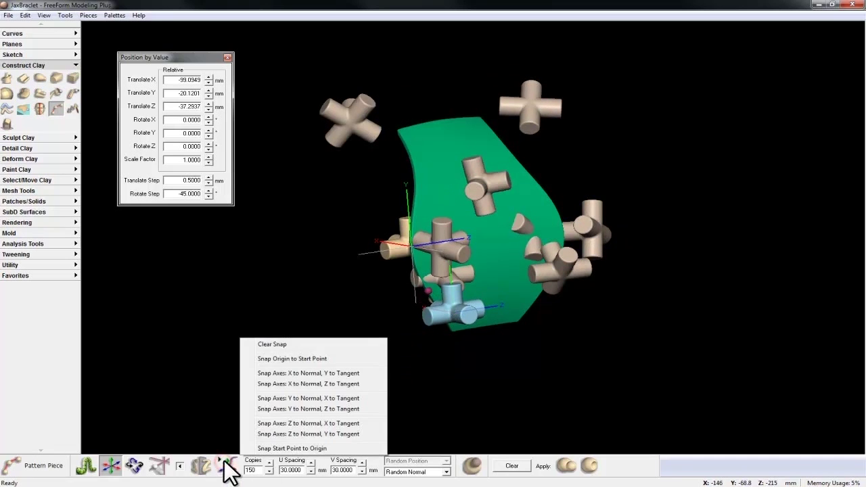
{"action": "left_click", "coordinate": [292, 355]}
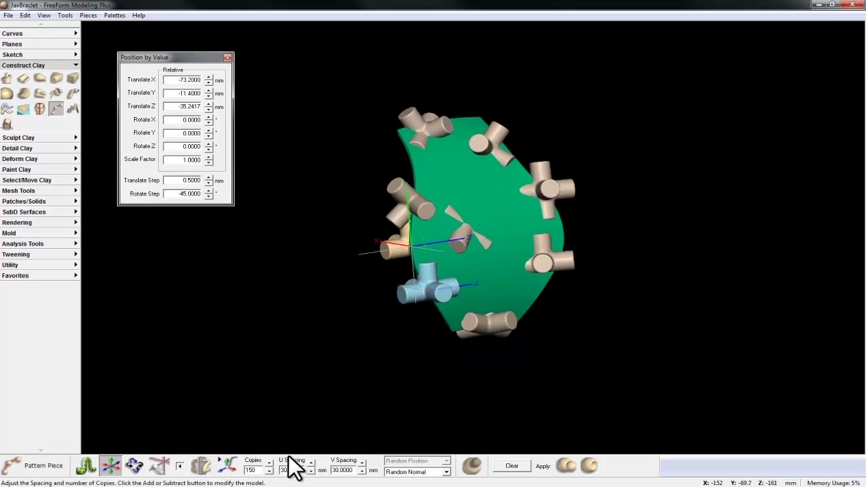
- Snap the Jax copy's axes with X to Normal, Y to Tangent, and change the snap to X to Normal, Z to Tangent
{"action": "left_click", "coordinate": [228, 464]}
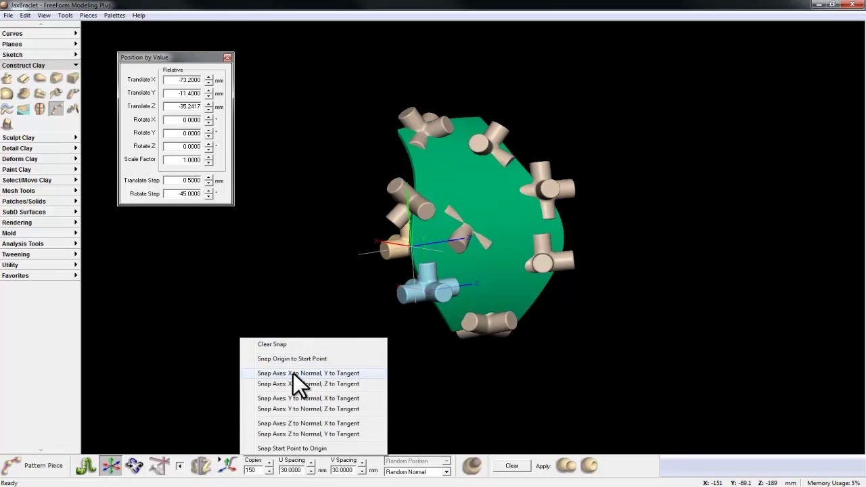
{"action": "left_click", "coordinate": [293, 373]}
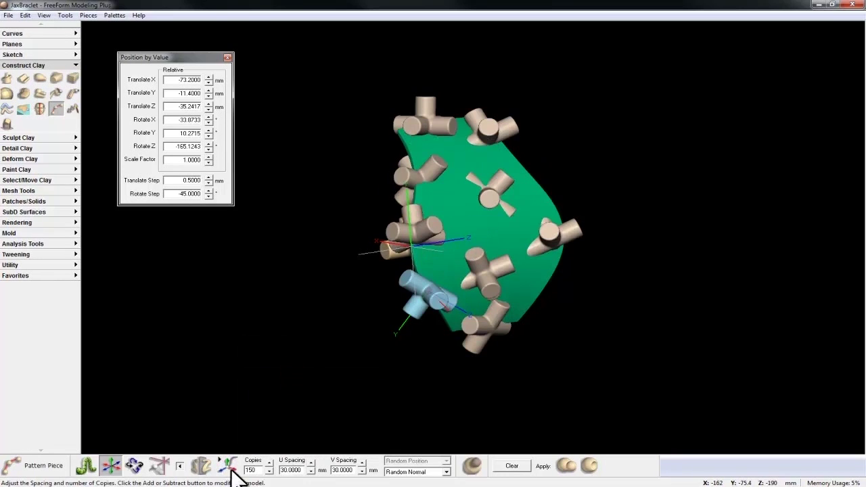
{"action": "left_click", "coordinate": [228, 464]}
{"action": "left_click", "coordinate": [286, 381]}
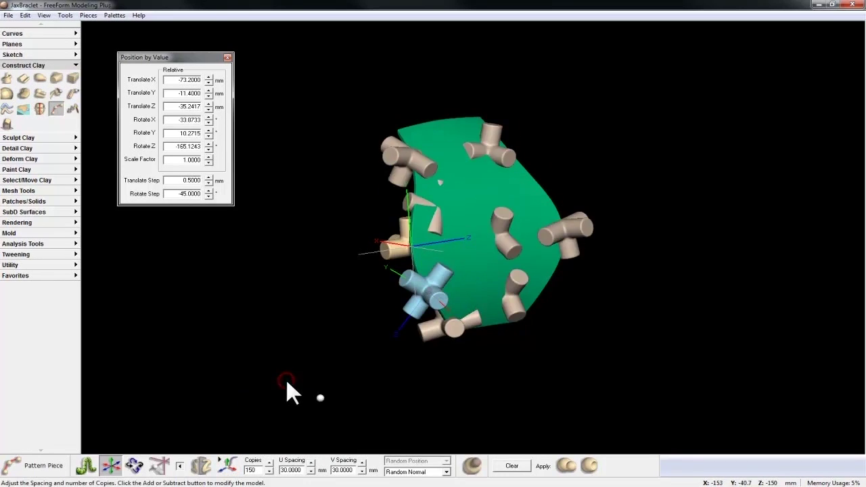
- Keep Random Normal rotation for the ClayInlay pattern and set both its U and V spacing to 5 mm
{"action": "left_click", "coordinate": [408, 472]}
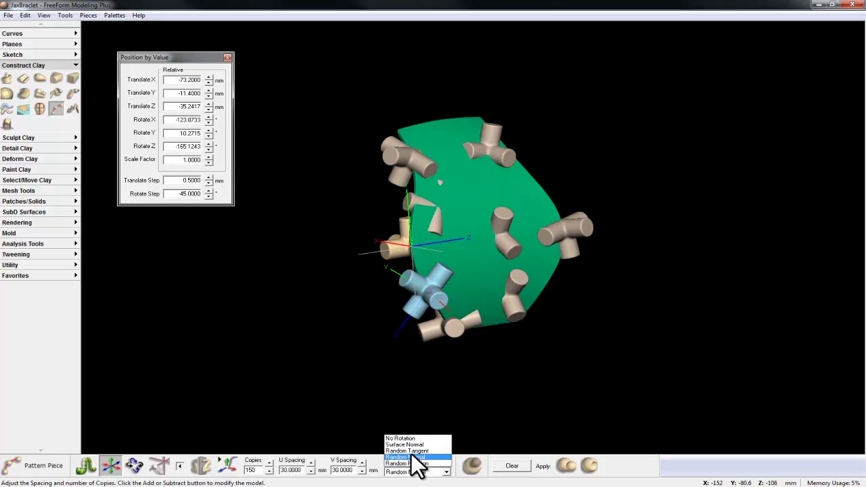
{"action": "left_click", "coordinate": [412, 456]}
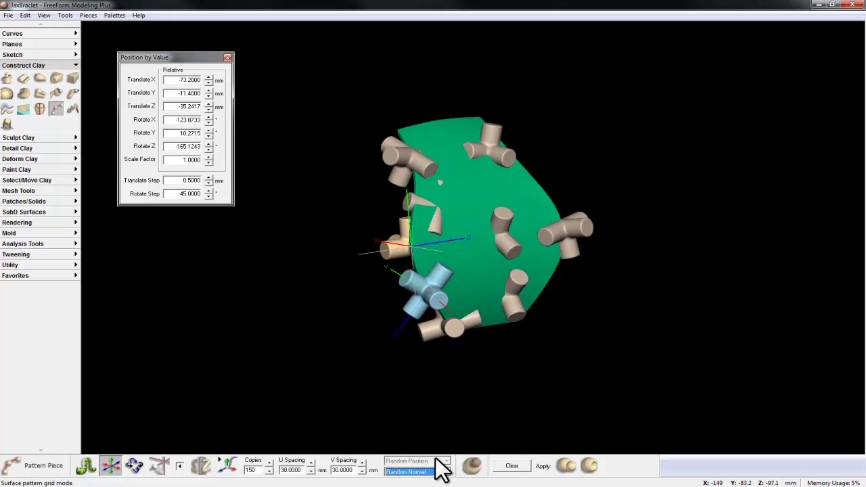
{"action": "double_click", "coordinate": [287, 470]}
{"action": "type", "text": "5"}
{"action": "left_click", "coordinate": [343, 469]}
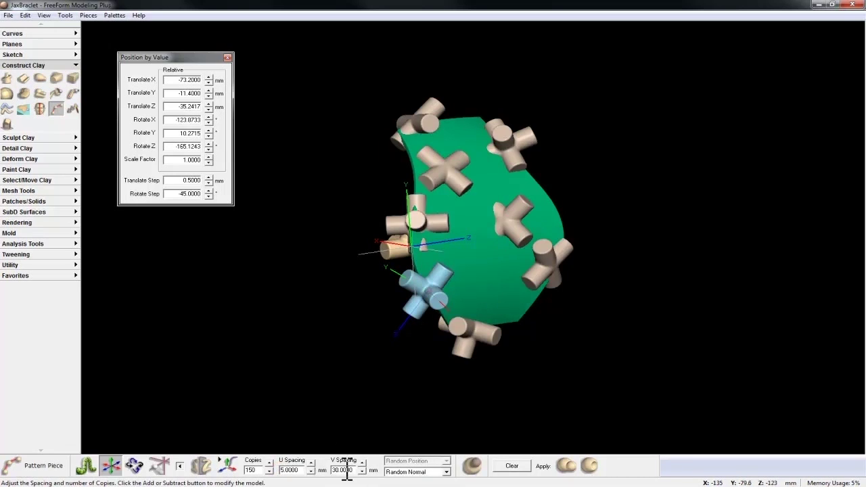
{"action": "double_click", "coordinate": [338, 470]}
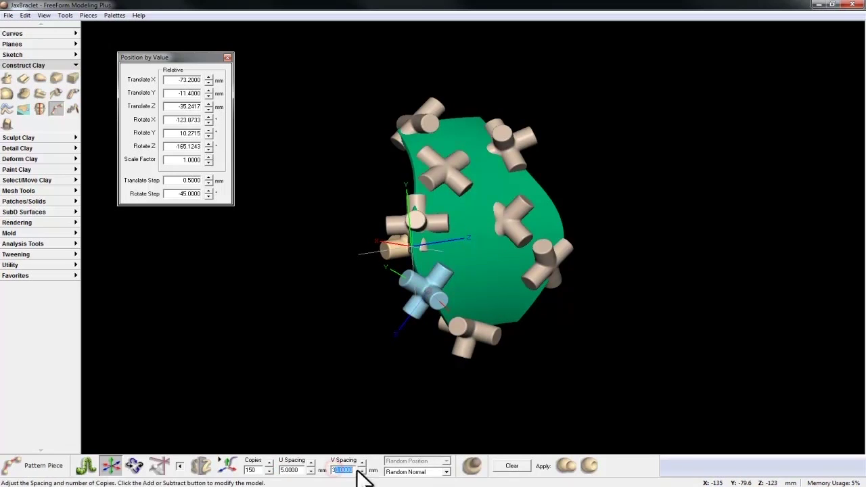
{"action": "left_click_drag", "start_coordinate": [348, 470], "coordinate": [327, 472]}
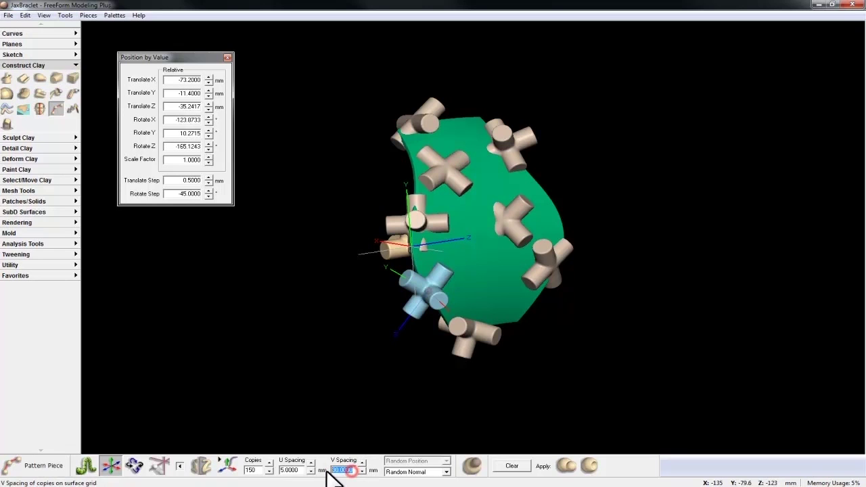
{"action": "type", "text": "5"}
{"action": "key", "text": "Return"}
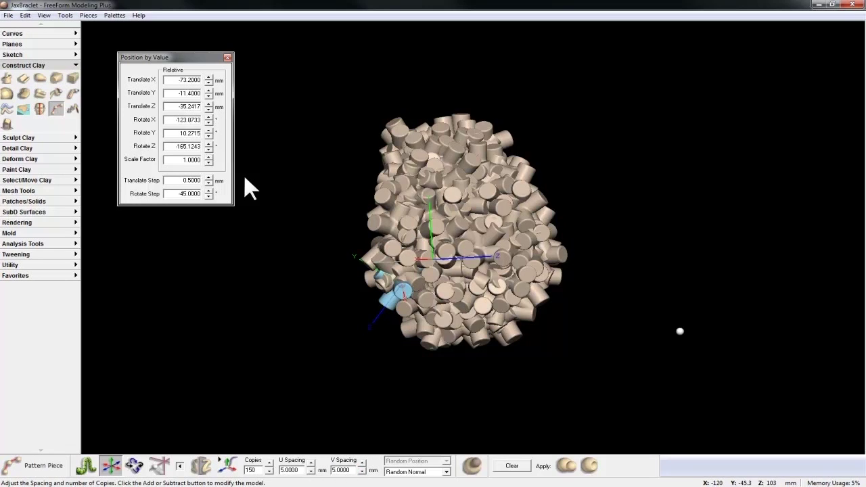